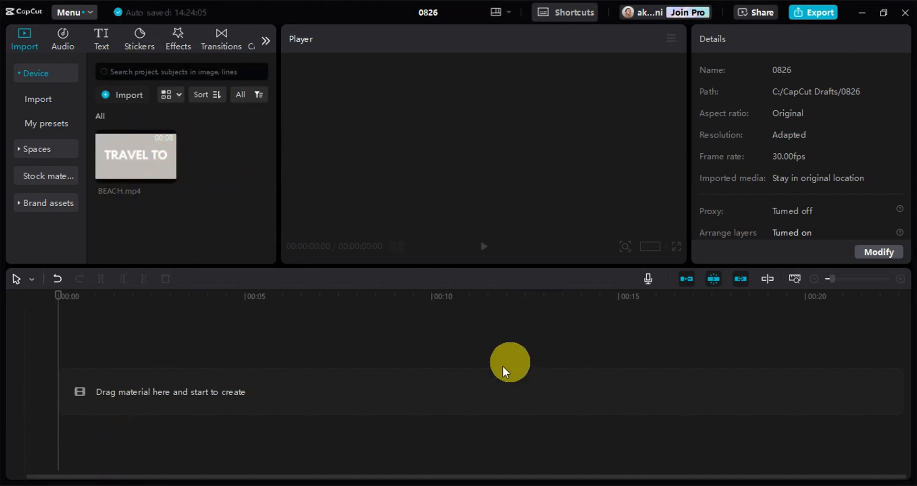
Place BEACH.mp4 on the main timeline track starting at 00:00:00:00 and leave it deselected.
{"action": "mouse_move", "coordinate": [150, 155]}
{"action": "left_mouse_down"}
{"action": "mouse_move", "coordinate": [176, 177]}
{"action": "mouse_move", "coordinate": [205, 334]}
{"action": "mouse_move", "coordinate": [176, 389]}
{"action": "mouse_move", "coordinate": [148, 388]}
{"action": "left_mouse_up"}
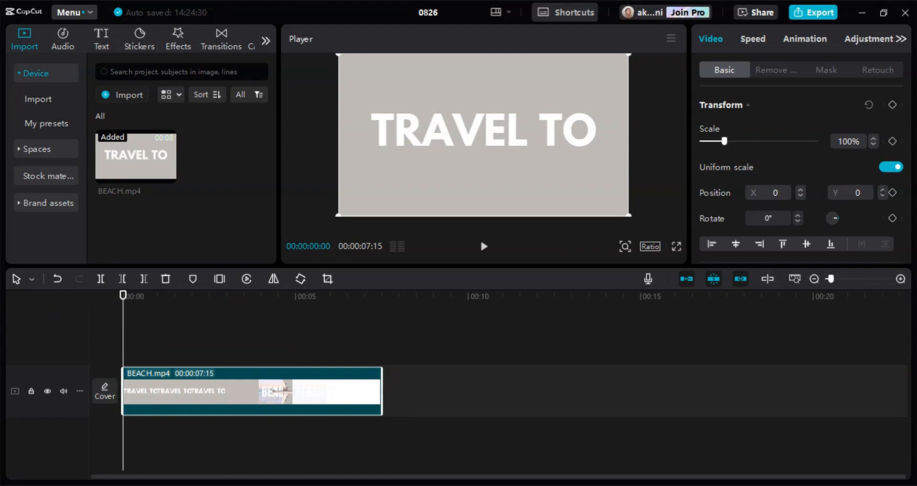
{"action": "left_click", "coordinate": [131, 315]}
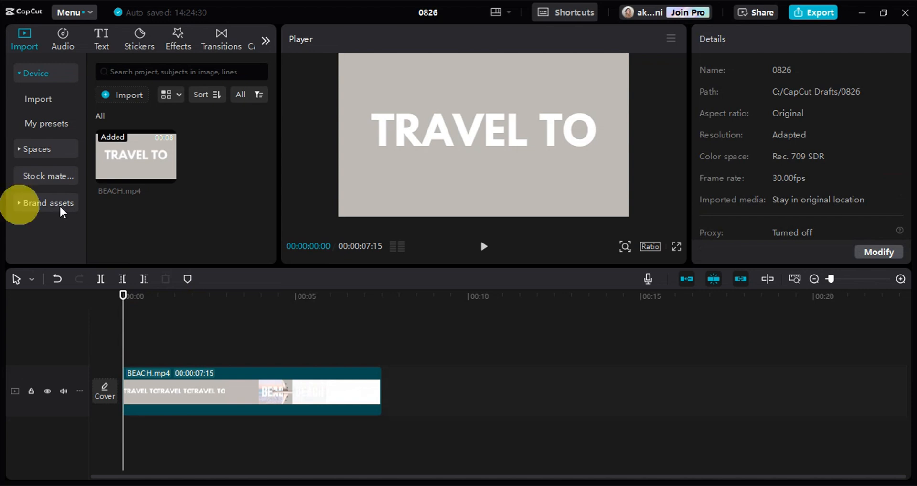
Shuttle the preview backward and forward through the BEACH.mp4 clip at normal speed and pause it.
{"action": "key", "text": "j"}
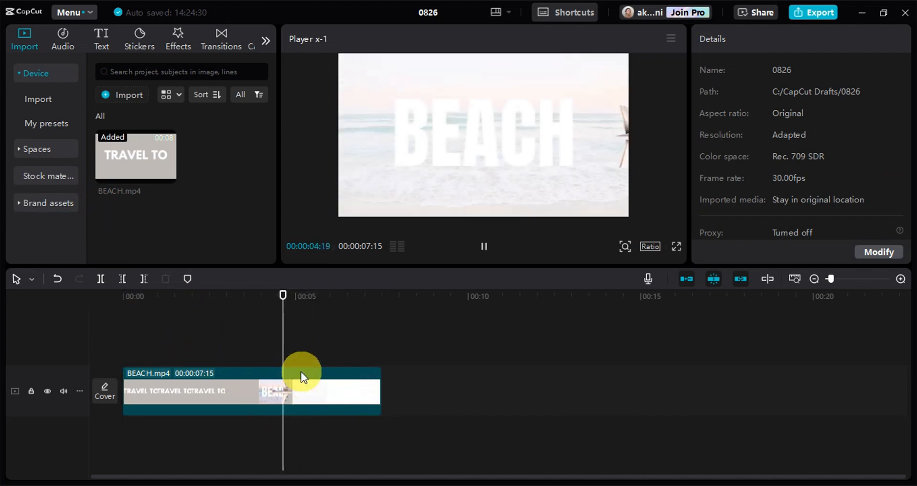
{"action": "key", "text": "k"}
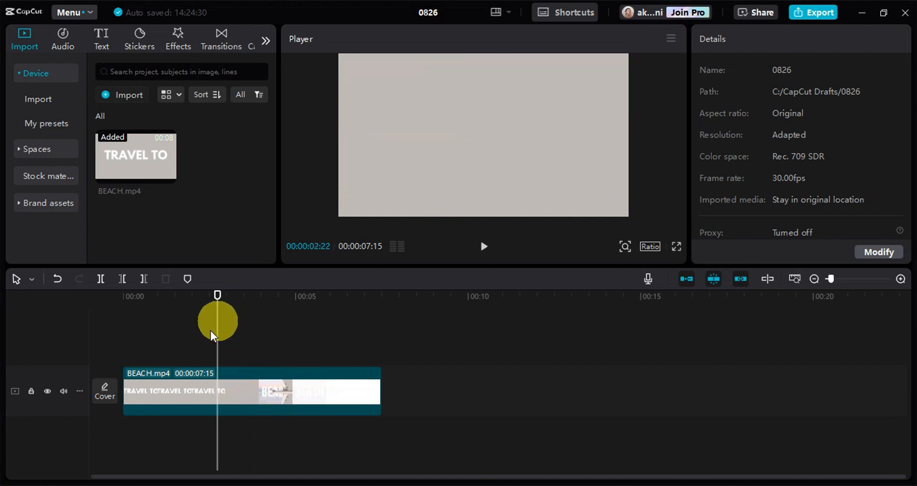
{"action": "key", "text": "l"}
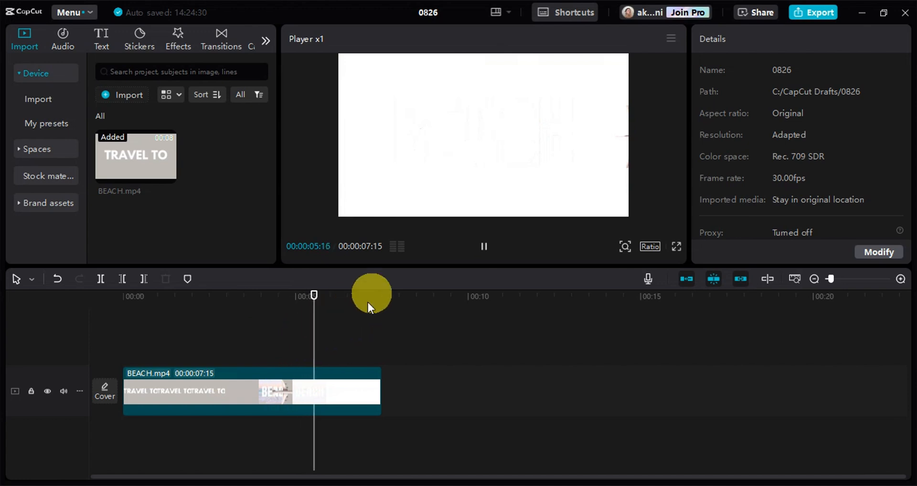
{"action": "key", "text": "j"}
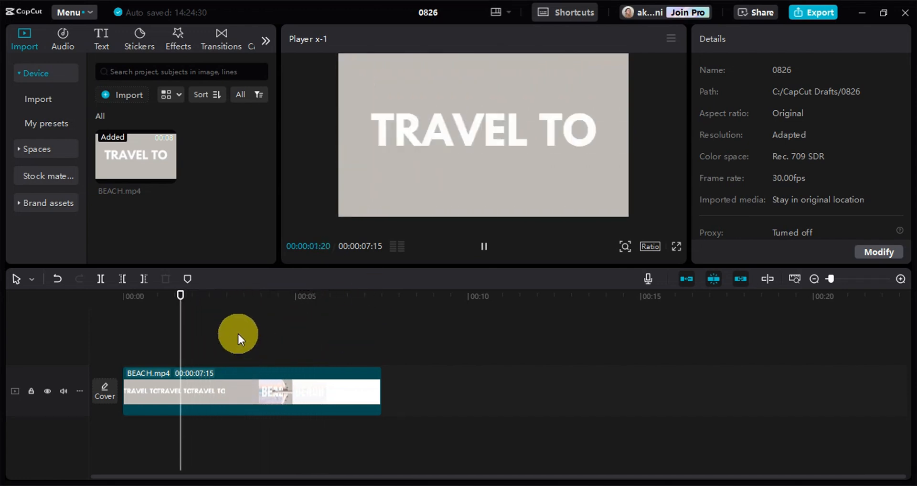
{"action": "key", "text": "l"}
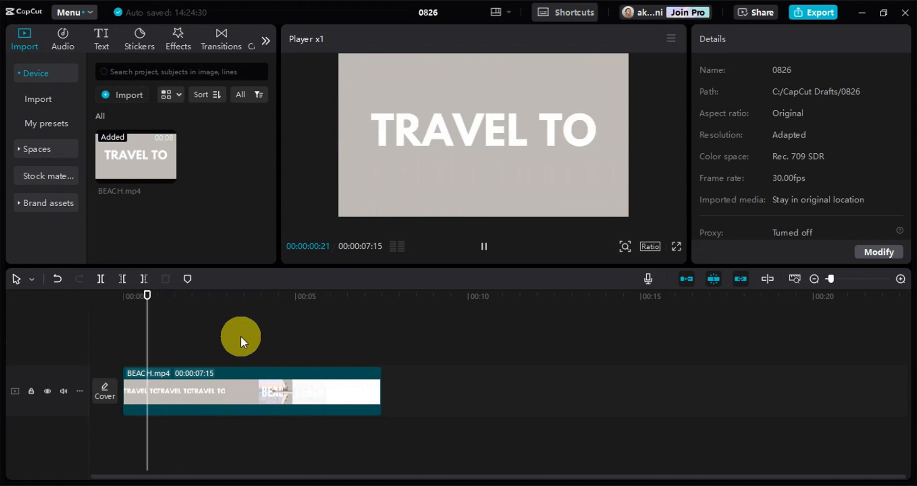
{"action": "key", "text": "k"}
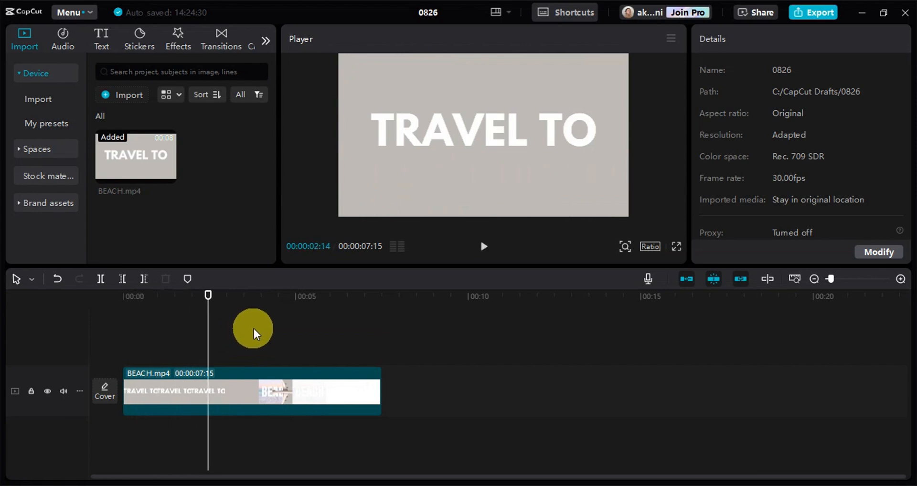
Play the preview onward with brief pauses and stop it at 00:00:04:25.
{"action": "key", "text": "space"}
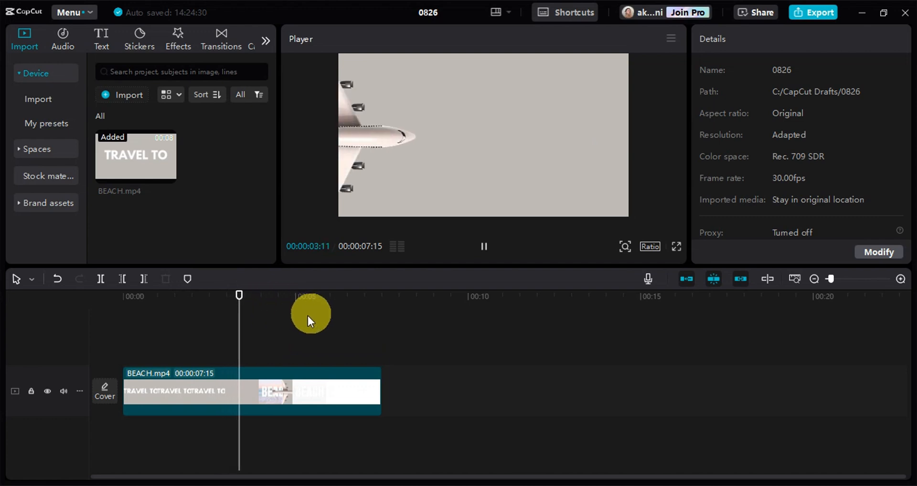
{"action": "key", "text": "space"}
{"action": "key", "text": "space"}
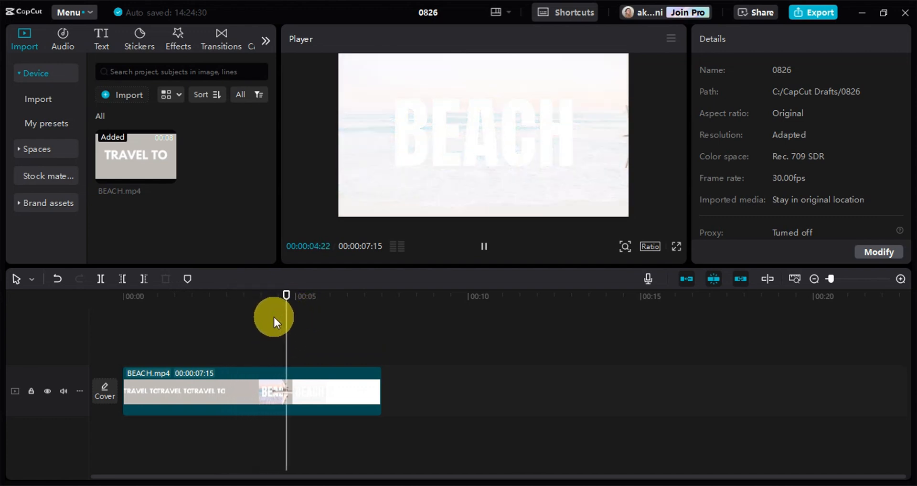
{"action": "key", "text": "space"}
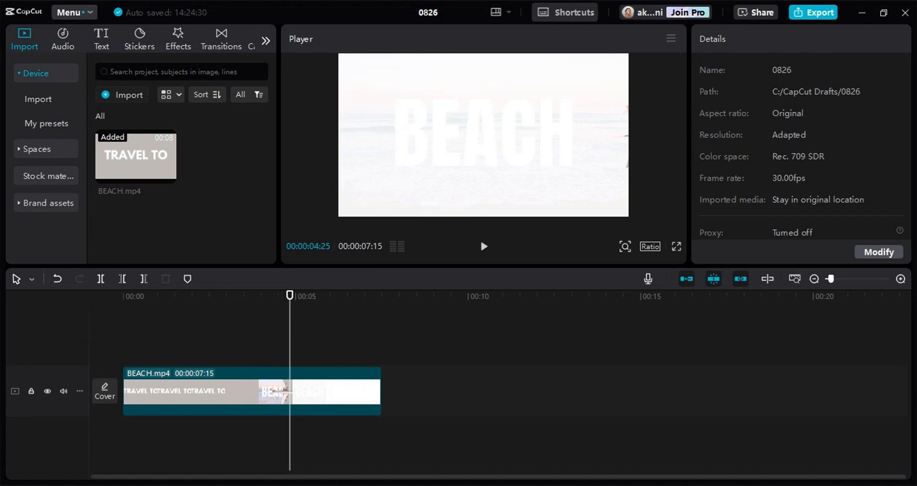
Play the clip in reverse, reposition the playhead to 00:00:06:05, and shuttle backward at up to 8x speed before pausing.
{"action": "key", "text": "j"}
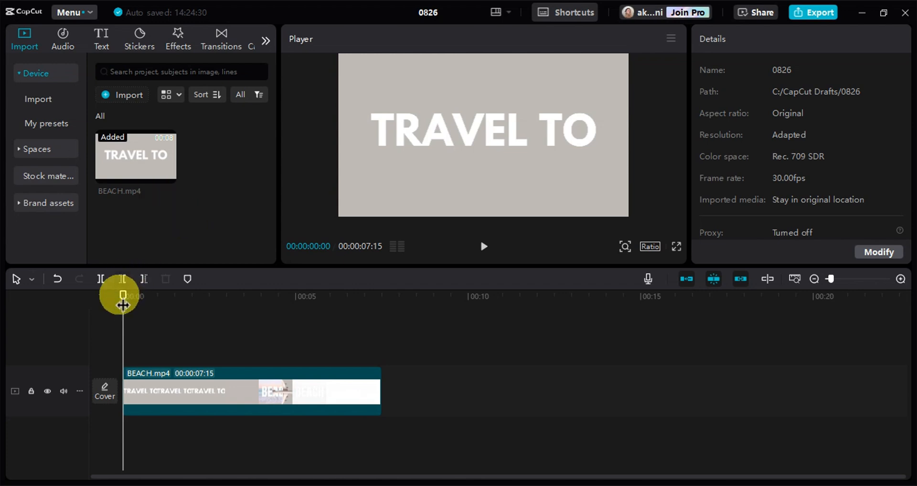
{"action": "left_click_drag", "start_coordinate": [124, 295], "coordinate": [129, 298]}
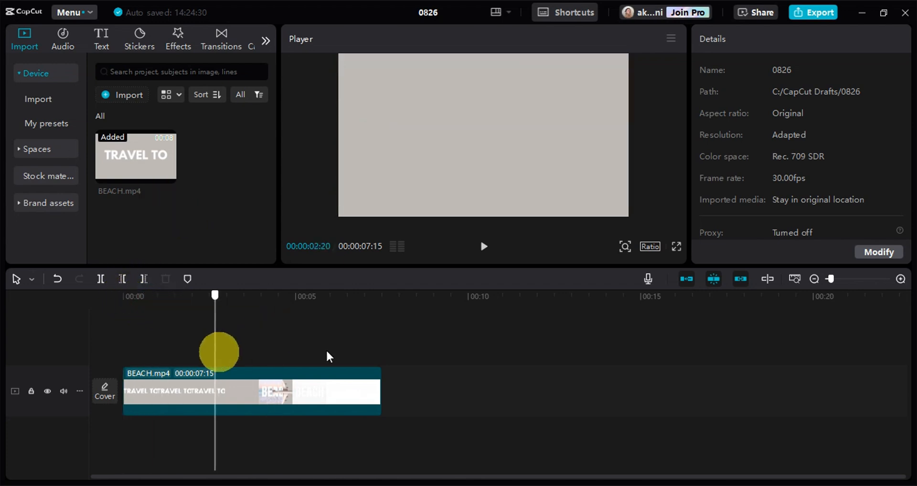
{"action": "left_click", "coordinate": [339, 362]}
{"action": "key", "text": "j"}
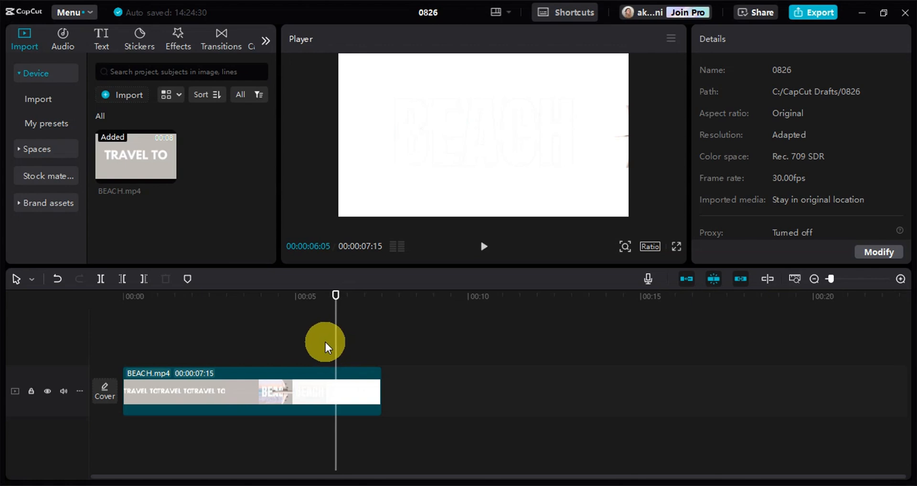
{"action": "key", "text": "k"}
{"action": "key", "text": "j"}
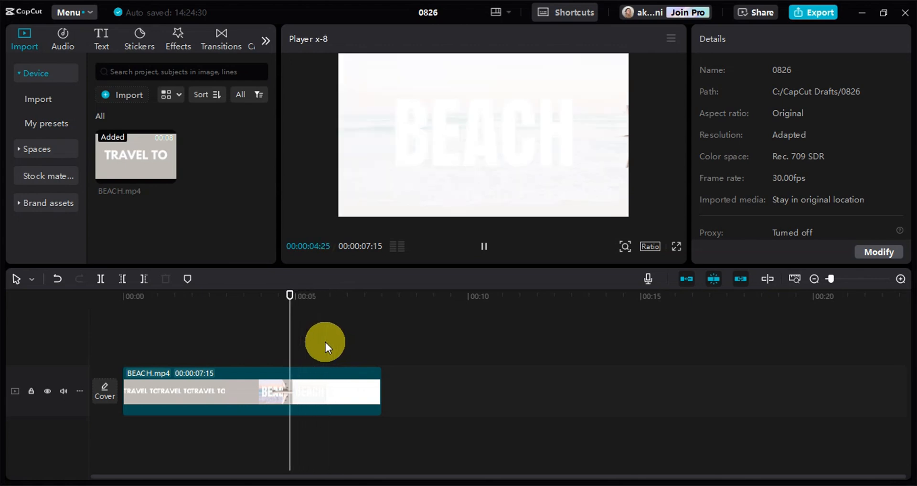
{"action": "key", "text": "k"}
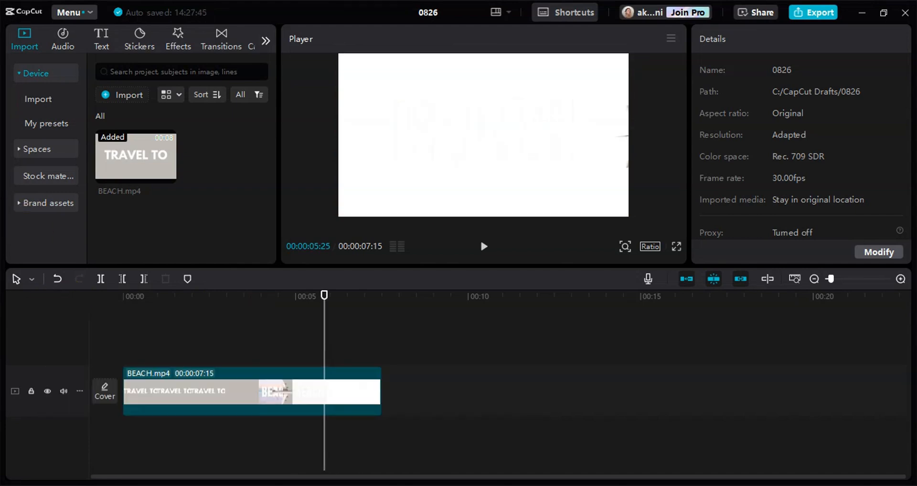
Mark the selection's in point at 00:00:03:05 after playing from 00:00:01:20, and cancel the selected range.
{"action": "left_click", "coordinate": [183, 304]}
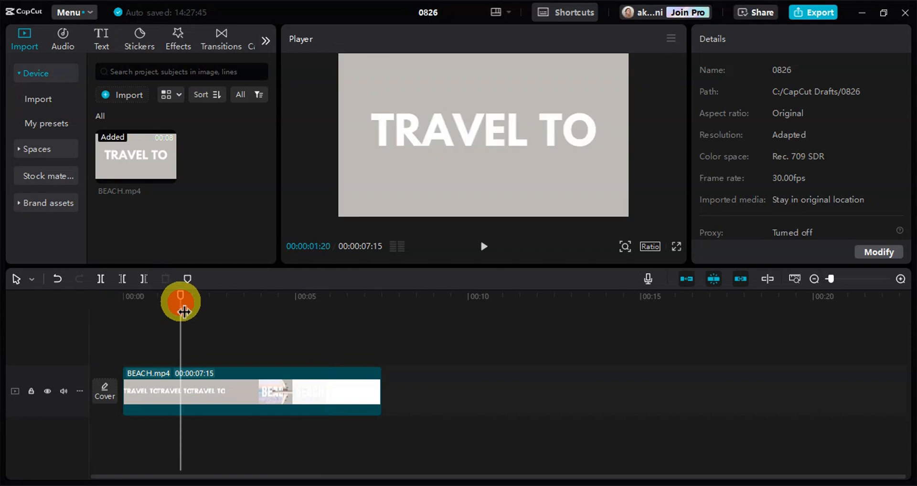
{"action": "key", "text": "space"}
{"action": "key", "text": "space"}
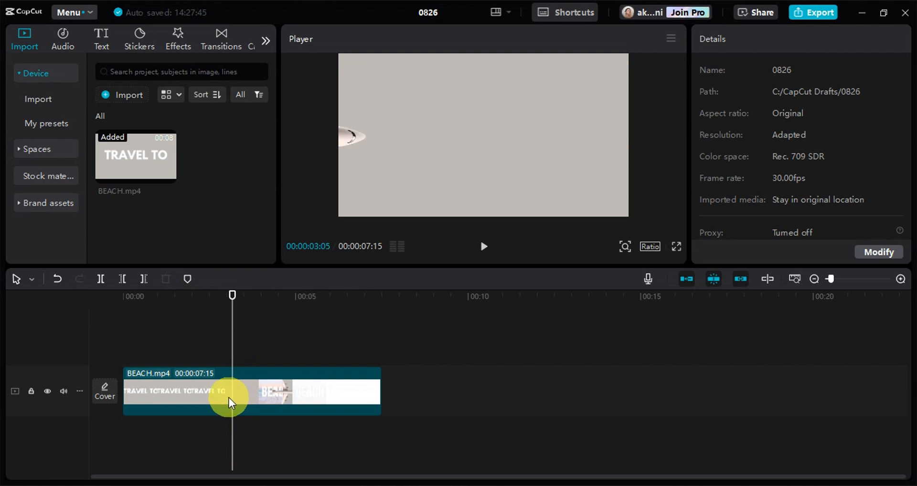
{"action": "key", "text": "i"}
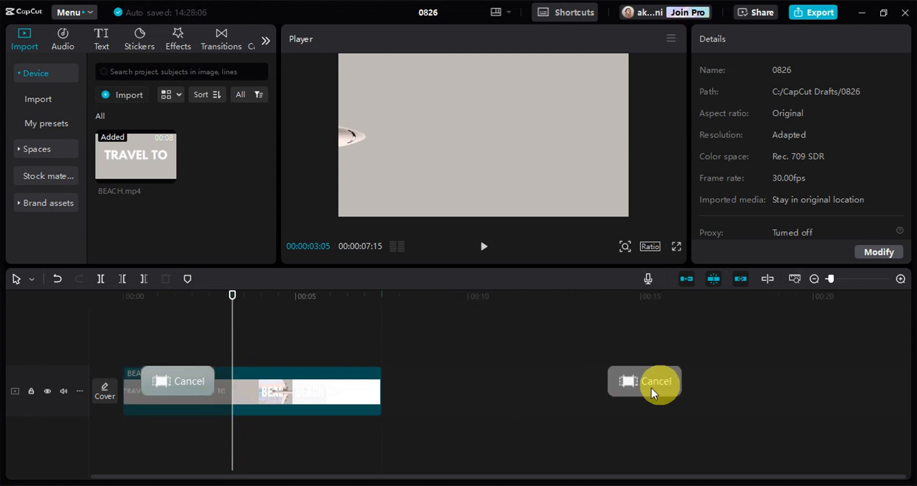
{"action": "left_click", "coordinate": [185, 382]}
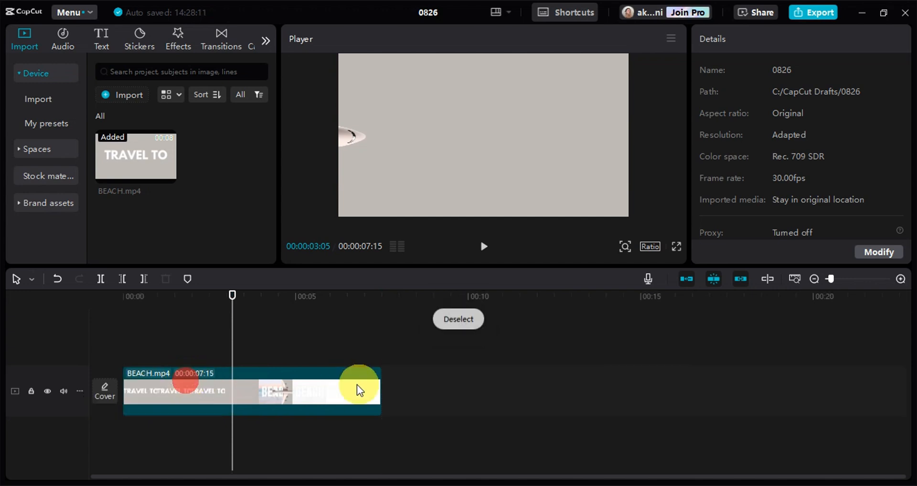
Mark the selection's out point at about 3.8 seconds during playback, and cancel the selected range.
{"action": "key", "text": "space"}
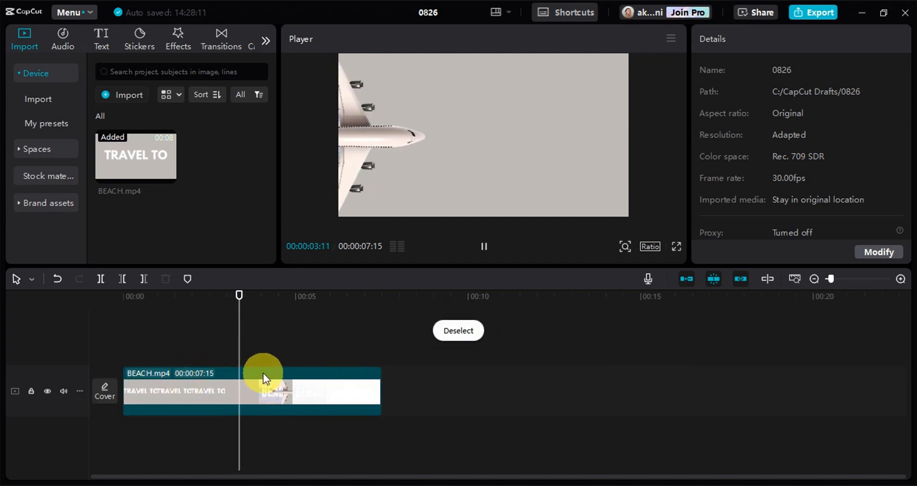
{"action": "key", "text": "i"}
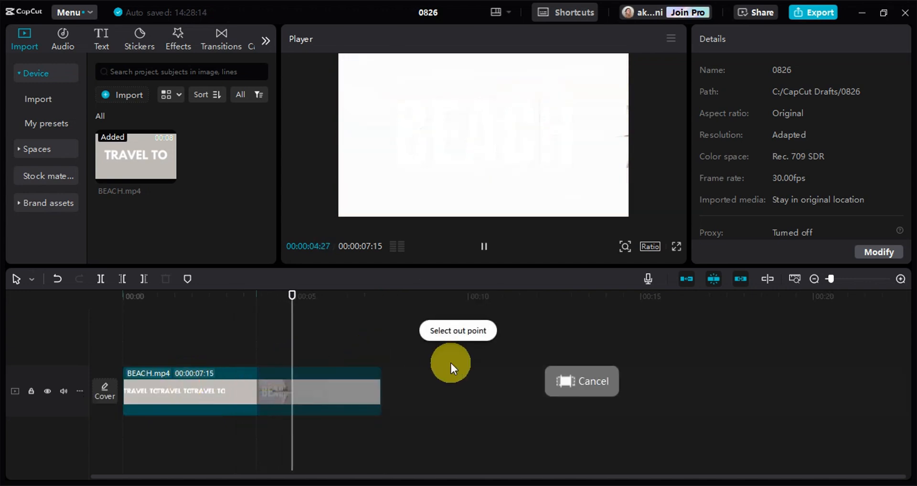
{"action": "left_click", "coordinate": [447, 336]}
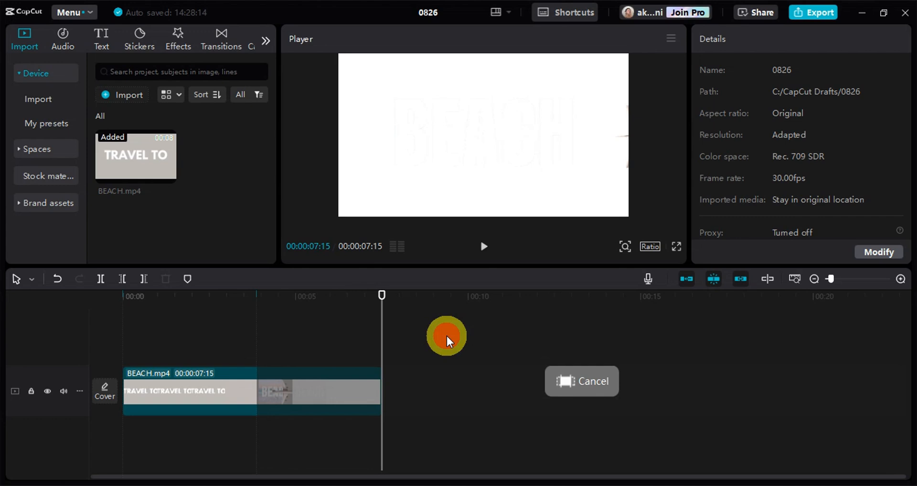
{"action": "left_click", "coordinate": [256, 393]}
{"action": "left_click", "coordinate": [565, 380]}
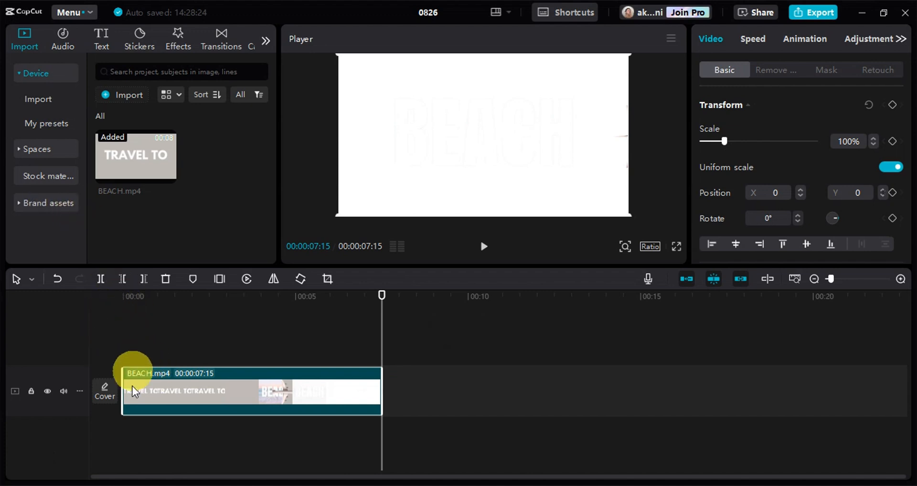
Play from near the clip's start, mark the in point at 00:00:03:22, and cancel the range selection.
{"action": "left_click", "coordinate": [141, 352]}
{"action": "left_click", "coordinate": [136, 315]}
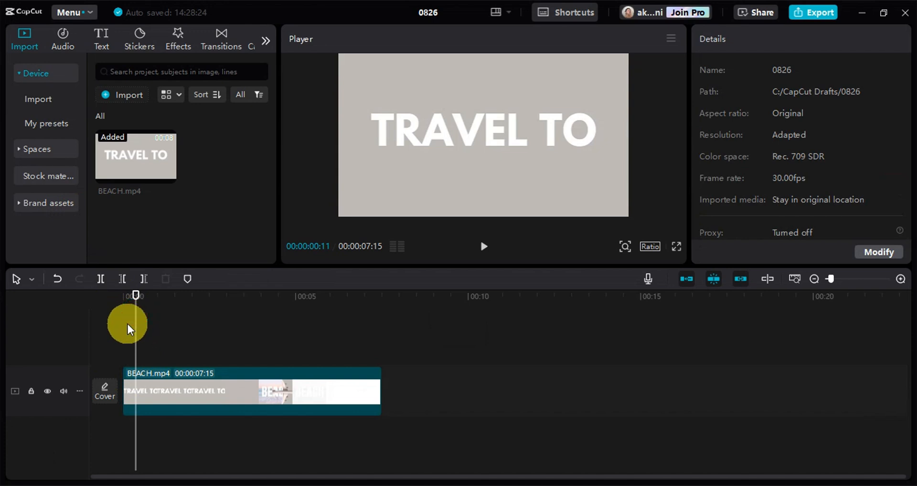
{"action": "key", "text": "space"}
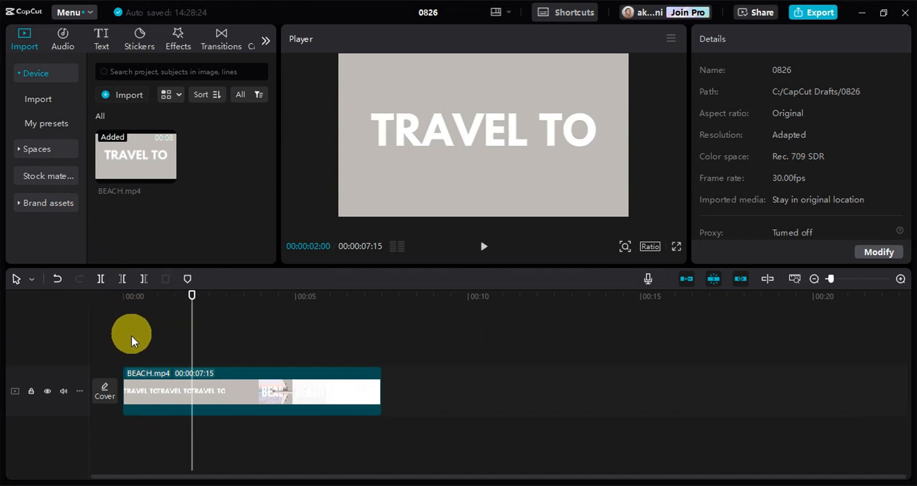
{"action": "key", "text": "space"}
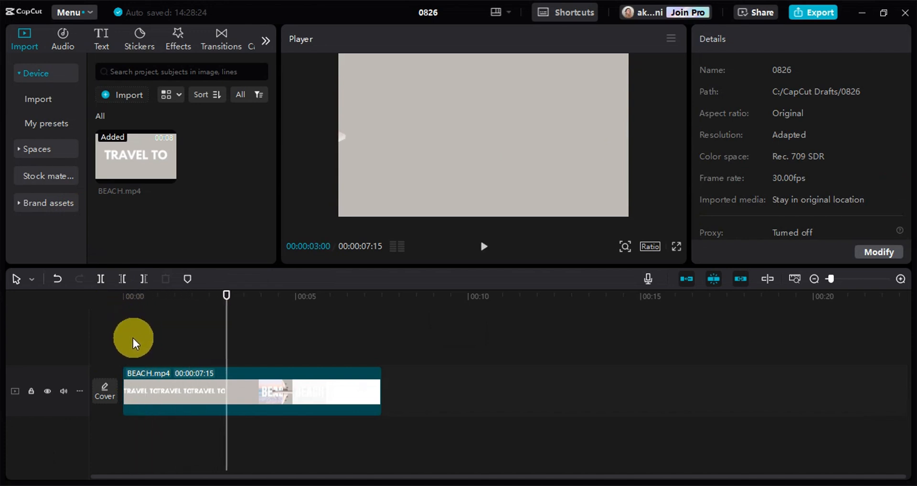
{"action": "key", "text": "space"}
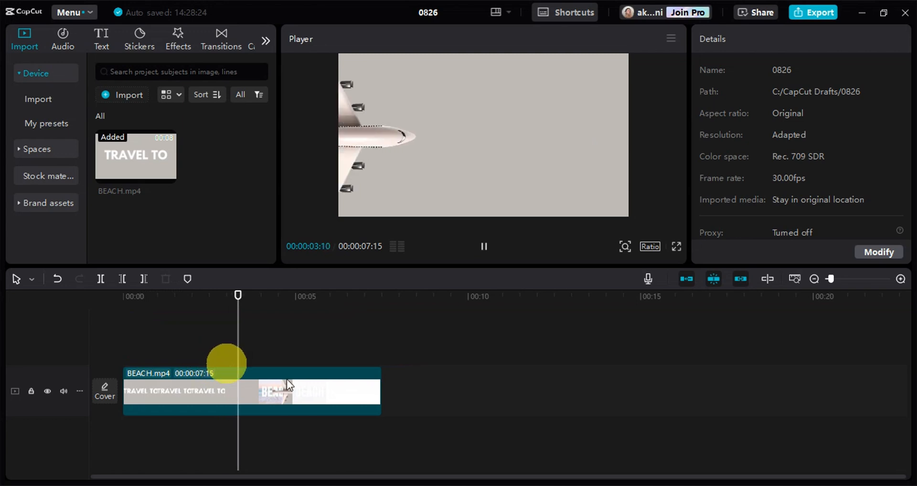
{"action": "key", "text": "space"}
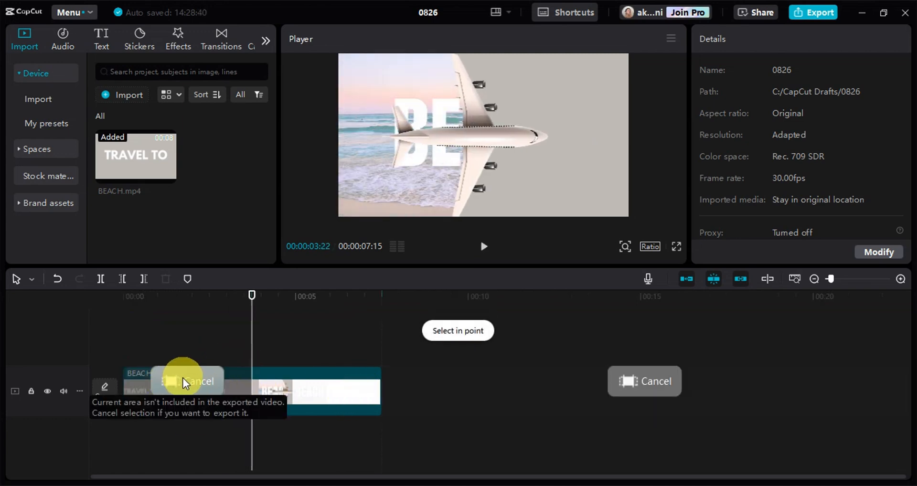
{"action": "left_click", "coordinate": [277, 378]}
{"action": "left_click", "coordinate": [514, 345]}
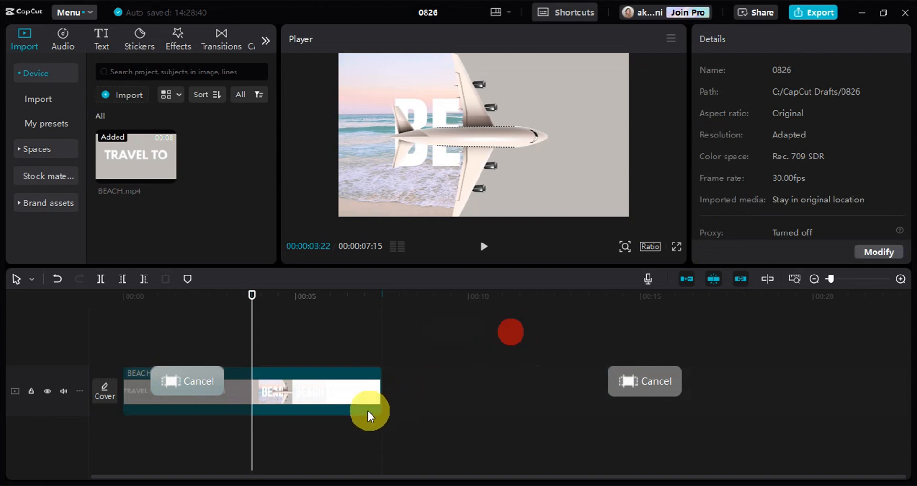
{"action": "left_click", "coordinate": [347, 399]}
{"action": "left_click_drag", "start_coordinate": [315, 379], "coordinate": [306, 396]}
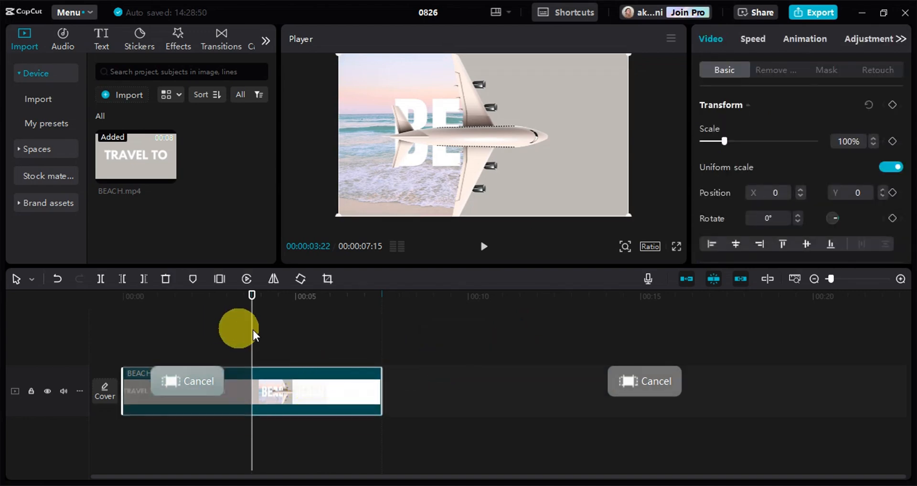
{"action": "left_click", "coordinate": [638, 387]}
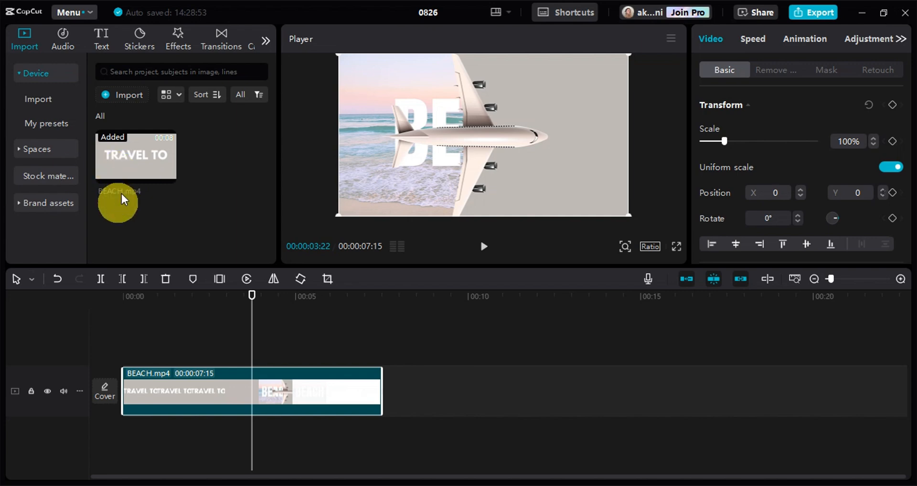
Add another copy of BEACH.mp4 on a track above the first clip and split that copy at 00:00:02:02.
{"action": "left_click_drag", "start_coordinate": [142, 158], "coordinate": [144, 335]}
{"action": "left_click", "coordinate": [195, 301]}
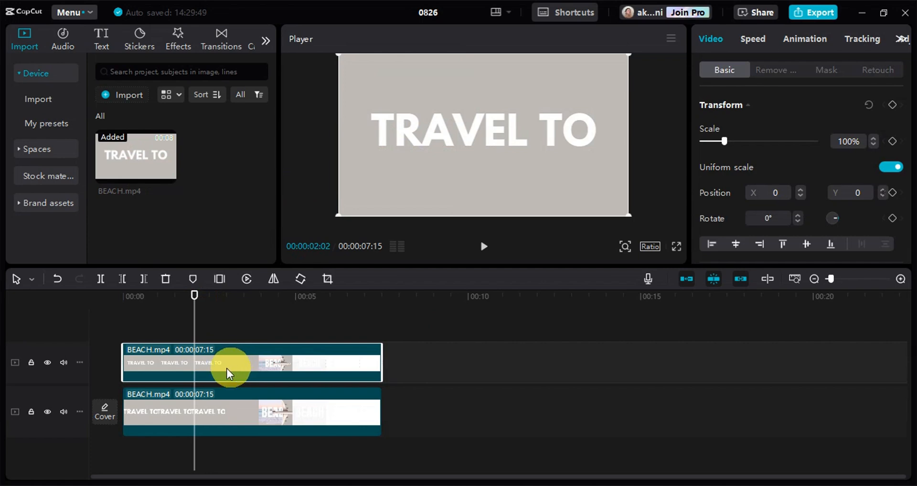
{"action": "left_click", "coordinate": [100, 279]}
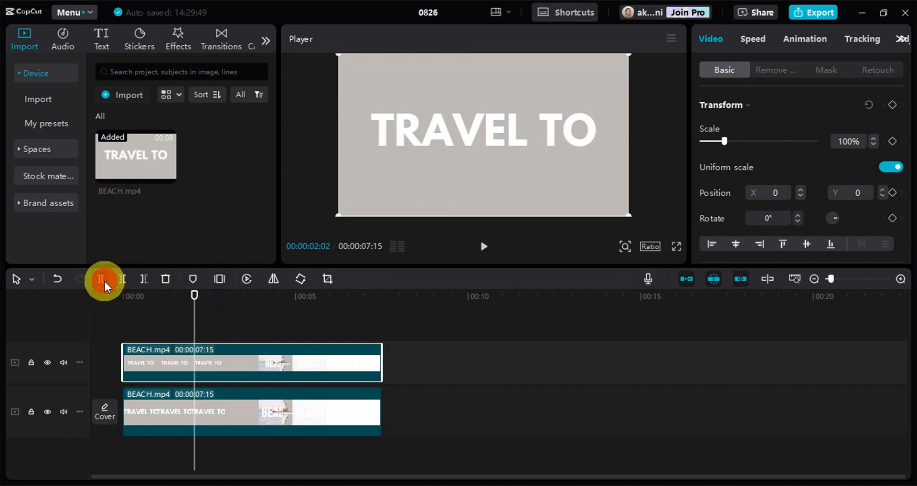
{"action": "left_click", "coordinate": [194, 344]}
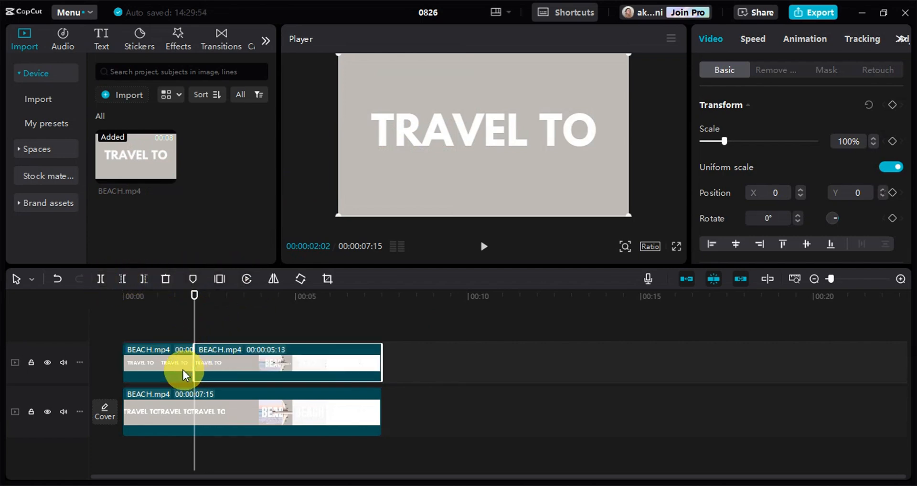
Step the playhead backward frame by frame to 00:00:01:12 and select the first piece on the upper track.
{"action": "key", "text": "Left"}
{"action": "key", "text": "Left"}
{"action": "key", "text": "Left"}
{"action": "key", "text": "Left"}
{"action": "key", "text": "Left"}
{"action": "key", "text": "Left"}
{"action": "key", "text": "Left"}
{"action": "key", "text": "Left"}
{"action": "key", "text": "Left"}
{"action": "key", "text": "Left"}
{"action": "key", "text": "Left"}
{"action": "key", "text": "Left"}
{"action": "key", "text": "Left"}
{"action": "key", "text": "Left"}
{"action": "key", "text": "Left"}
{"action": "key", "text": "Left"}
{"action": "key", "text": "Left"}
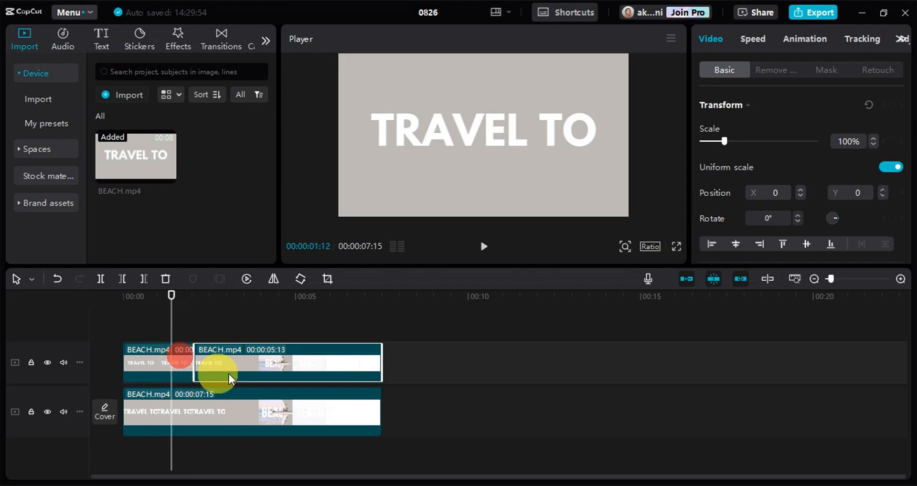
{"action": "right_click", "coordinate": [183, 354]}
{"action": "left_click", "coordinate": [158, 327]}
Step the playhead forward frame by frame past the split to 00:00:02:27.
{"action": "key", "text": "Right"}
{"action": "key", "text": "Right"}
{"action": "key", "text": "Right"}
{"action": "key", "text": "Right"}
{"action": "key", "text": "Right"}
{"action": "key", "text": "Right"}
{"action": "key", "text": "Right"}
{"action": "key", "text": "Right"}
{"action": "key", "text": "Right"}
{"action": "key", "text": "Right"}
{"action": "key", "text": "Right"}
{"action": "key", "text": "Right"}
{"action": "key", "text": "Right"}
{"action": "key", "text": "Right"}
{"action": "key", "text": "Right"}
{"action": "key", "text": "Right"}
{"action": "key", "text": "Right"}
{"action": "key", "text": "Right"}
{"action": "key", "text": "Right"}
{"action": "key", "text": "Right"}
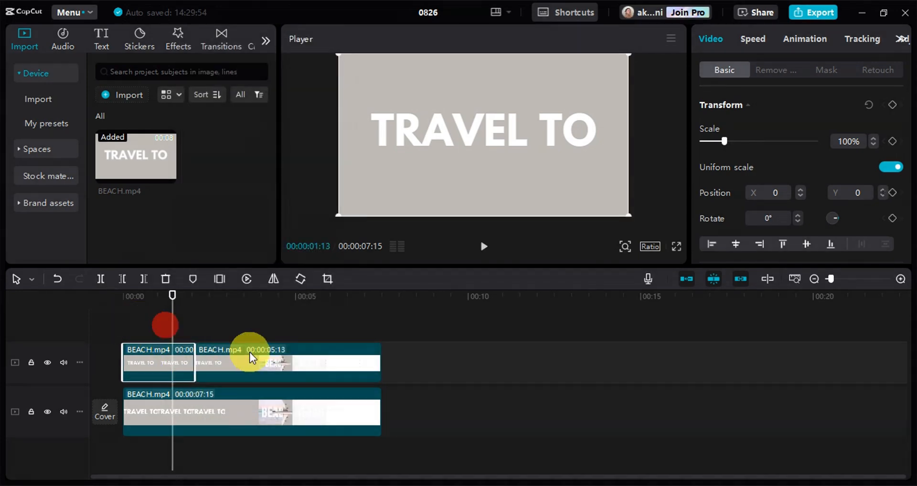
{"action": "key", "text": "Right"}
{"action": "key", "text": "Right"}
{"action": "key", "text": "Right"}
{"action": "key", "text": "Right"}
{"action": "key", "text": "Right"}
{"action": "key", "text": "Right"}
{"action": "key", "text": "Right"}
{"action": "key", "text": "Right"}
{"action": "key", "text": "Right"}
{"action": "key", "text": "Right"}
{"action": "key", "text": "Right"}
{"action": "key", "text": "Right"}
{"action": "key", "text": "Right"}
{"action": "key", "text": "Right"}
{"action": "key", "text": "Right"}
{"action": "key", "text": "Right"}
{"action": "key", "text": "Right"}
{"action": "key", "text": "Right"}
{"action": "key", "text": "Right"}
{"action": "key", "text": "Right"}
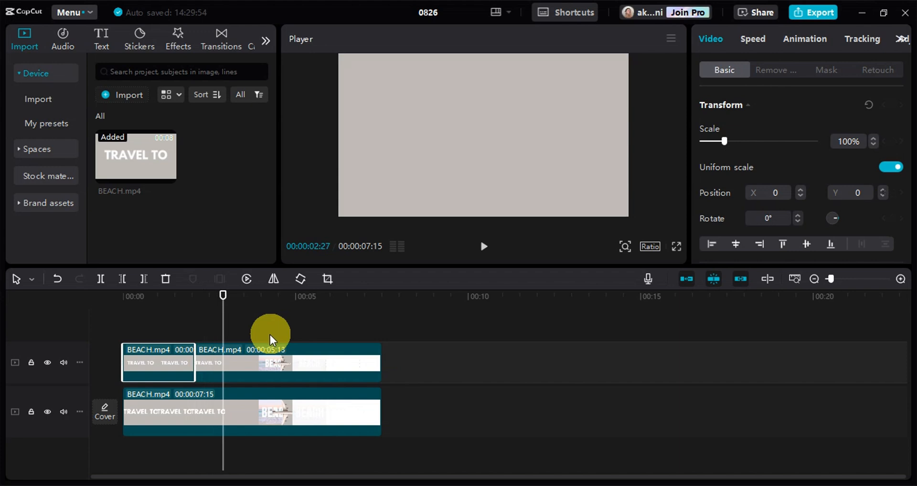
Jump the playhead through the edit points to the timeline's start, and from there to its end at 00:00:07:15.
{"action": "key", "text": "Up"}
{"action": "key", "text": "Up"}
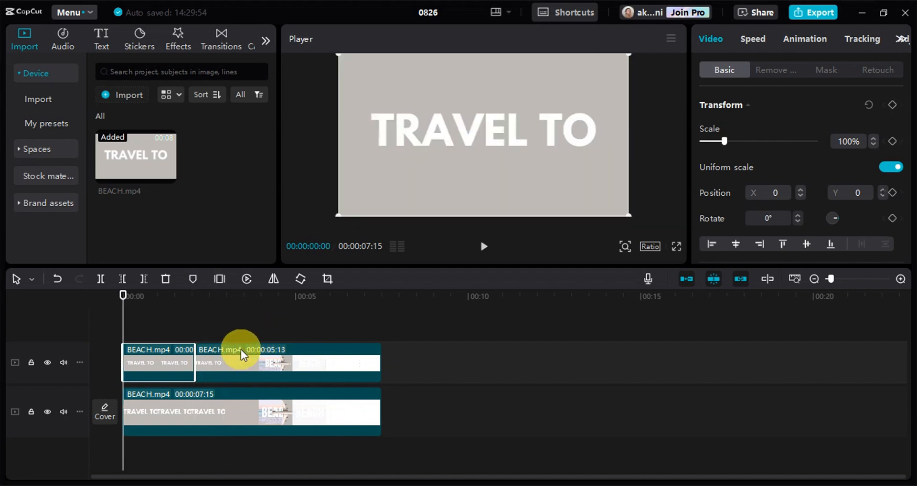
{"action": "key", "text": "Down"}
{"action": "key", "text": "Down"}
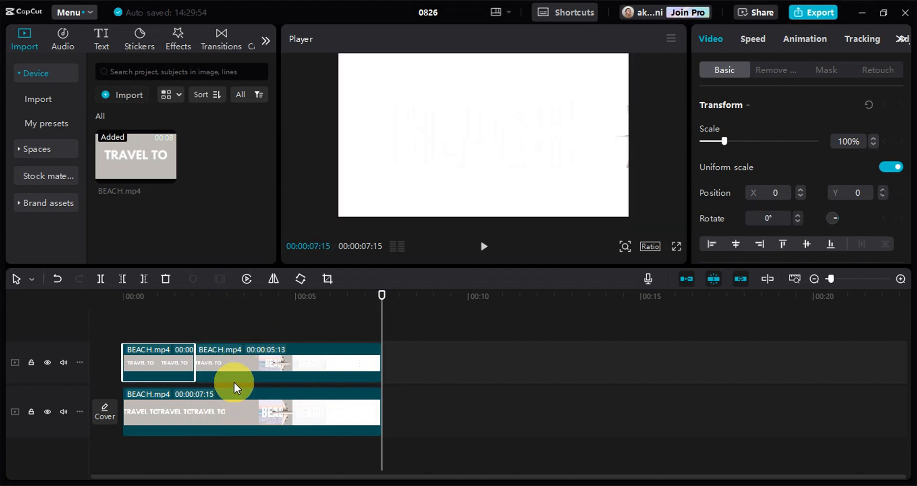
Jump the playhead back and forth between the clips' edit points, finishing at the upper track's split at 00:00:02:02.
{"action": "key", "text": "Up"}
{"action": "key", "text": "Up"}
{"action": "key", "text": "Down"}
{"action": "key", "text": "Down"}
{"action": "key", "text": "Up"}
{"action": "key", "text": "Down"}
{"action": "key", "text": "Up"}
{"action": "key", "text": "Down"}
{"action": "key", "text": "Up"}
{"action": "key", "text": "Down"}
{"action": "key", "text": "Up"}
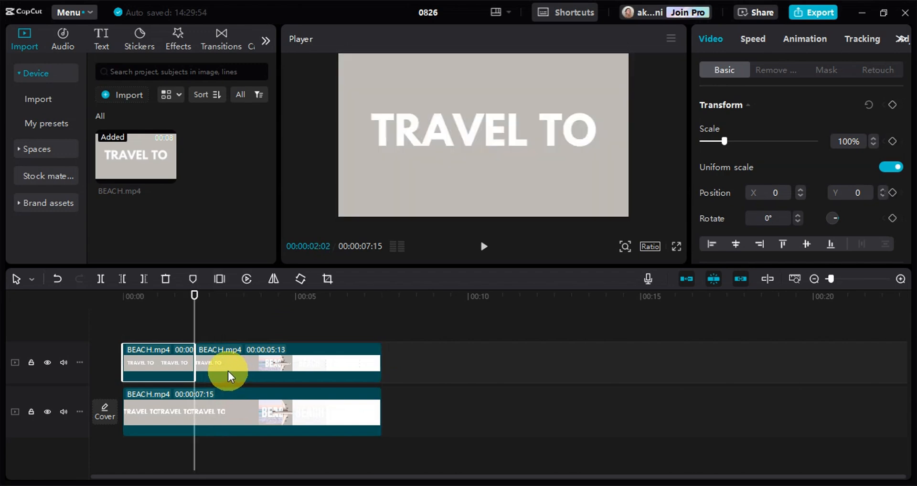
{"action": "key", "text": "Down"}
{"action": "key", "text": "Up"}
Step the playhead frame by frame backward and forward around the upper track's split, stopping at 00:00:02:18.
{"action": "key", "text": "Left"}
{"action": "key", "text": "Left"}
{"action": "key", "text": "Left"}
{"action": "key", "text": "Left"}
{"action": "key", "text": "Left"}
{"action": "key", "text": "Left"}
{"action": "key", "text": "Left"}
{"action": "key", "text": "Left"}
{"action": "key", "text": "Left"}
{"action": "key", "text": "Left"}
{"action": "key", "text": "Left"}
{"action": "key", "text": "Left"}
{"action": "key", "text": "Left"}
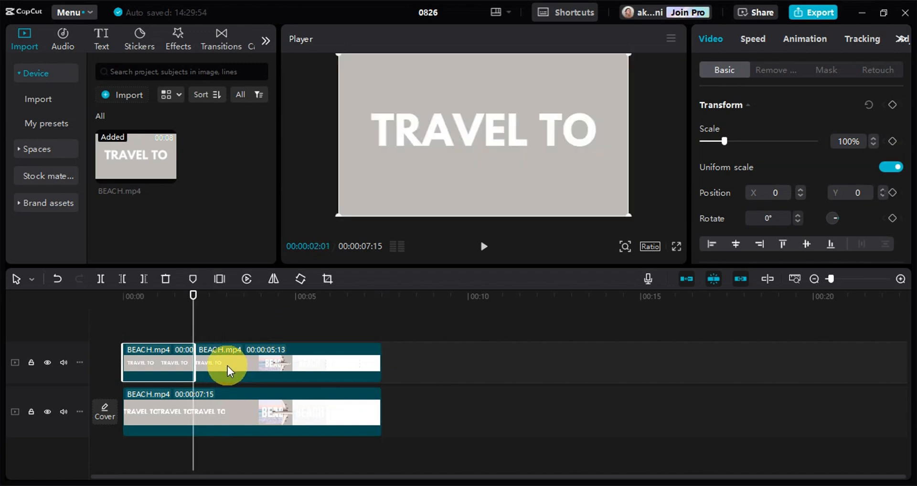
{"action": "key", "text": "Right"}
{"action": "key", "text": "Right"}
{"action": "key", "text": "Right"}
{"action": "key", "text": "Right"}
{"action": "key", "text": "Right"}
{"action": "key", "text": "Right"}
{"action": "key", "text": "Right"}
{"action": "key", "text": "Right"}
{"action": "key", "text": "Right"}
{"action": "key", "text": "Right"}
{"action": "key", "text": "Right"}
{"action": "key", "text": "Right"}
{"action": "key", "text": "Right"}
{"action": "key", "text": "Right"}
{"action": "key", "text": "Right"}
{"action": "key", "text": "Right"}
{"action": "key", "text": "Right"}
{"action": "key", "text": "Right"}
{"action": "key", "text": "Right"}
{"action": "key", "text": "Right"}
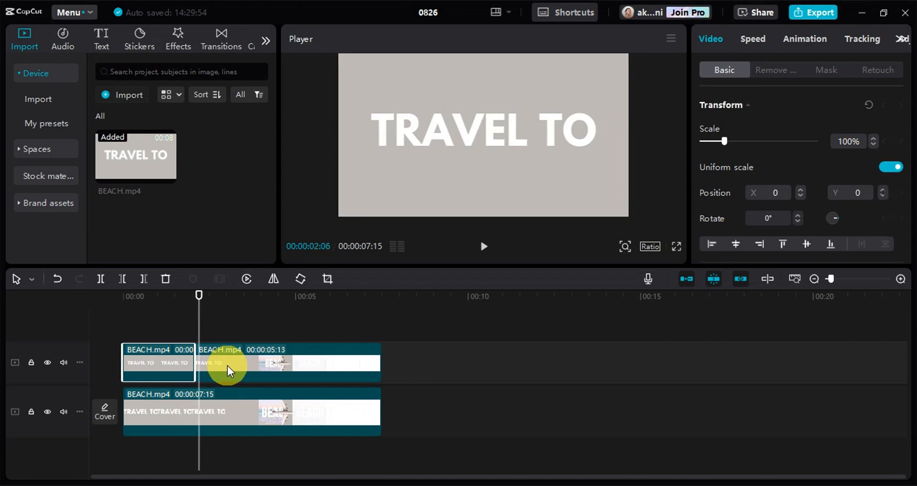
{"action": "key", "text": "Left"}
{"action": "key", "text": "Left"}
{"action": "key", "text": "Left"}
{"action": "key", "text": "Left"}
{"action": "key", "text": "Left"}
{"action": "key", "text": "Left"}
{"action": "key", "text": "Left"}
{"action": "key", "text": "Left"}
{"action": "key", "text": "Left"}
{"action": "key", "text": "Left"}
{"action": "key", "text": "Left"}
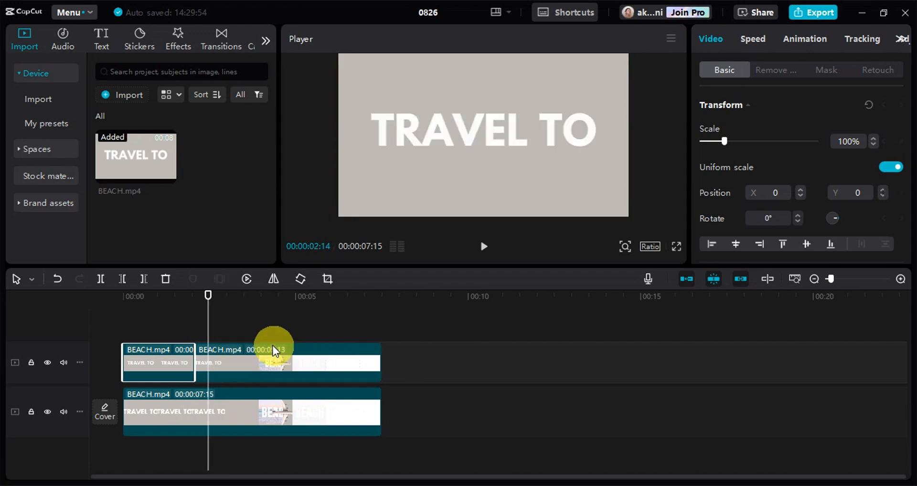
{"action": "key", "text": "Right"}
{"action": "key", "text": "Right"}
{"action": "key", "text": "Right"}
{"action": "key", "text": "Right"}
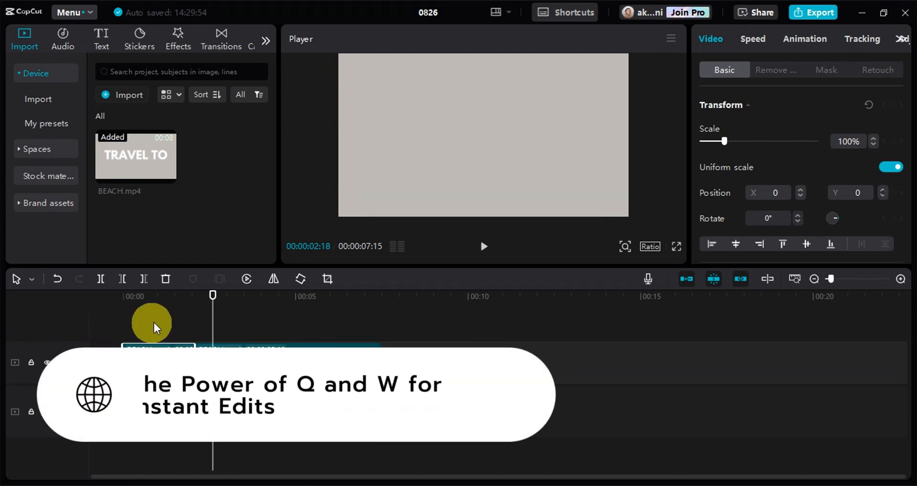
Split the second piece on the upper track at 00:00:04:10.
{"action": "left_click_drag", "start_coordinate": [213, 304], "coordinate": [261, 341]}
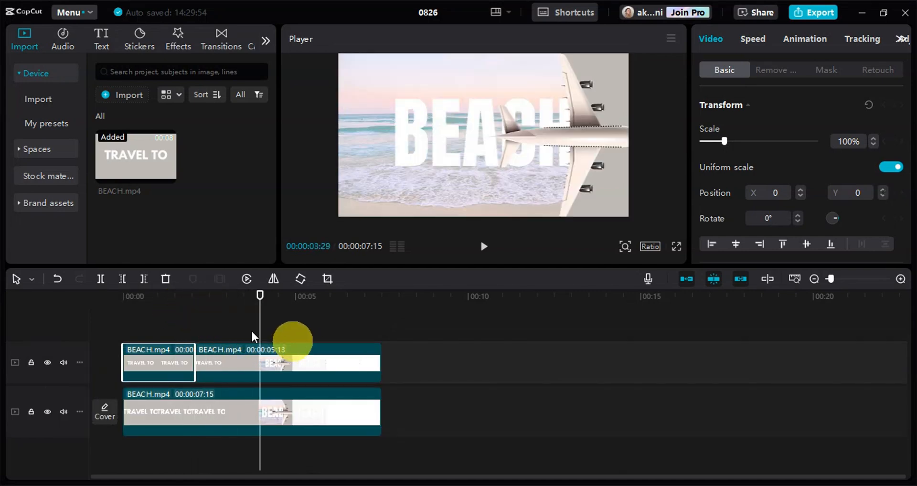
{"action": "left_click_drag", "start_coordinate": [260, 302], "coordinate": [288, 331]}
{"action": "left_click_drag", "start_coordinate": [224, 342], "coordinate": [276, 348]}
{"action": "left_click", "coordinate": [215, 359]}
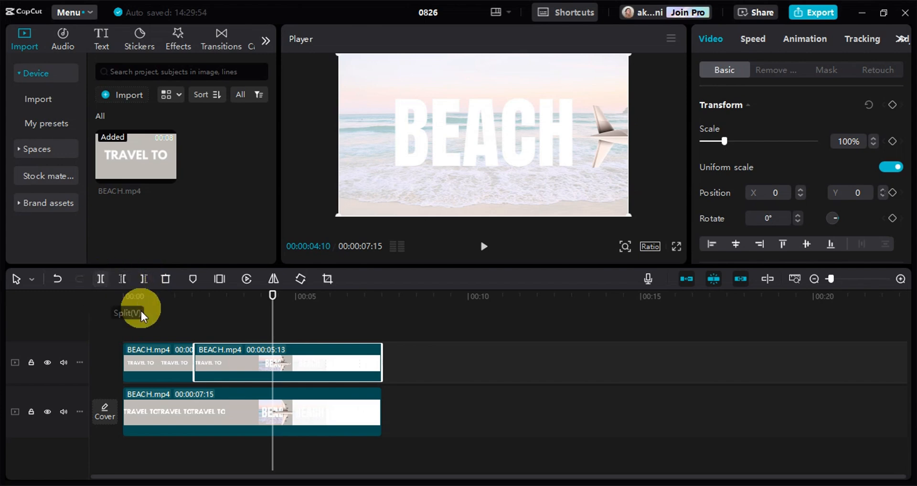
{"action": "left_click", "coordinate": [100, 280]}
Trim the last upper-track piece by removing the part before 00:00:05:17 and the part after 00:00:06:11.
{"action": "left_click_drag", "start_coordinate": [279, 317], "coordinate": [314, 320]}
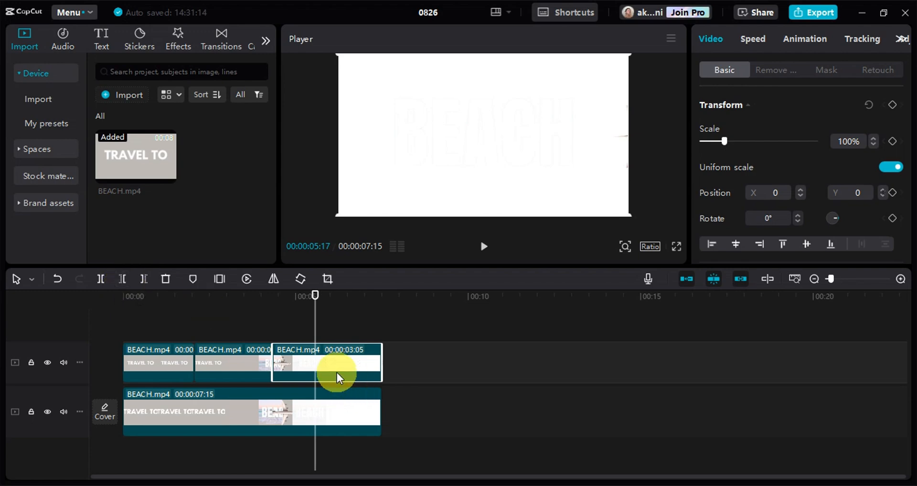
{"action": "key", "text": "q"}
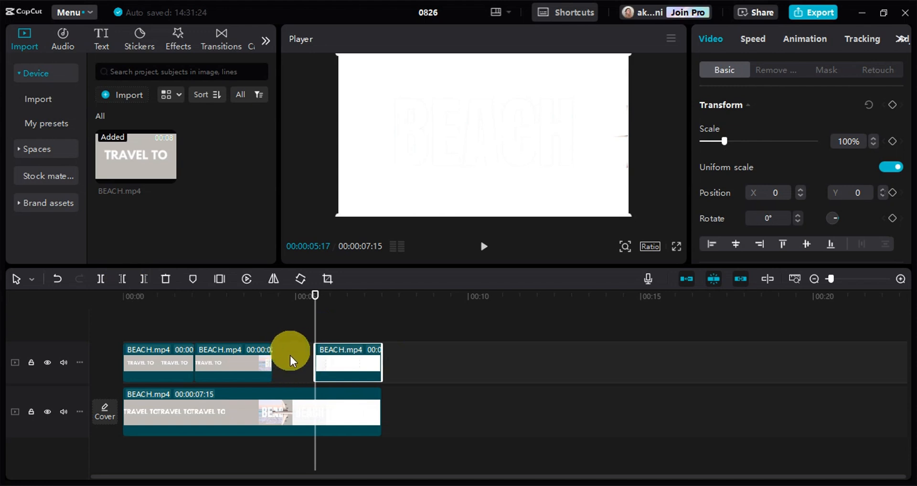
{"action": "left_click_drag", "start_coordinate": [318, 301], "coordinate": [343, 299]}
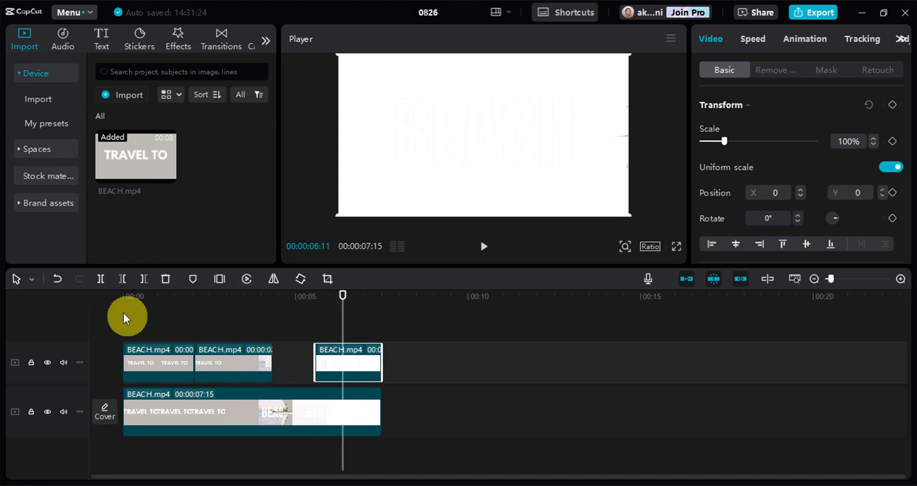
{"action": "left_click", "coordinate": [144, 279]}
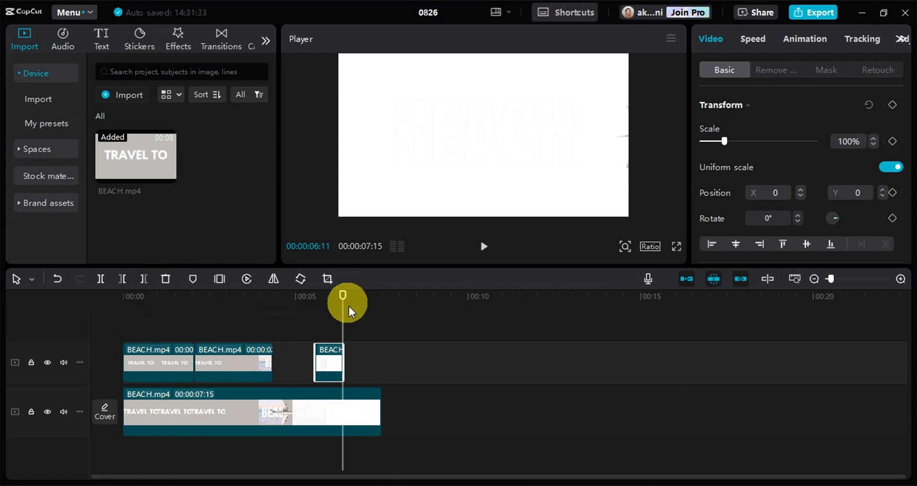
Move the last upper-track piece against the preceding piece, and split the lower BEACH.mp4 clip at 00:00:01:20.
{"action": "left_click_drag", "start_coordinate": [332, 351], "coordinate": [376, 361]}
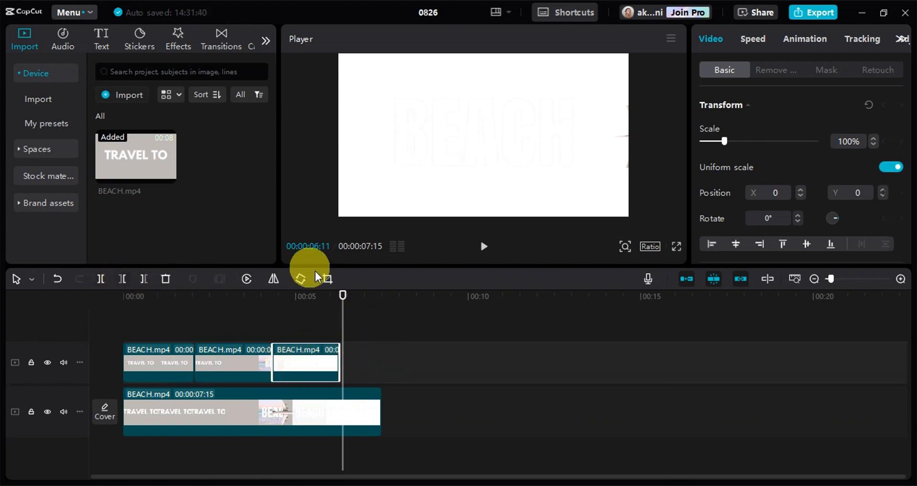
{"action": "left_click_drag", "start_coordinate": [344, 308], "coordinate": [180, 331]}
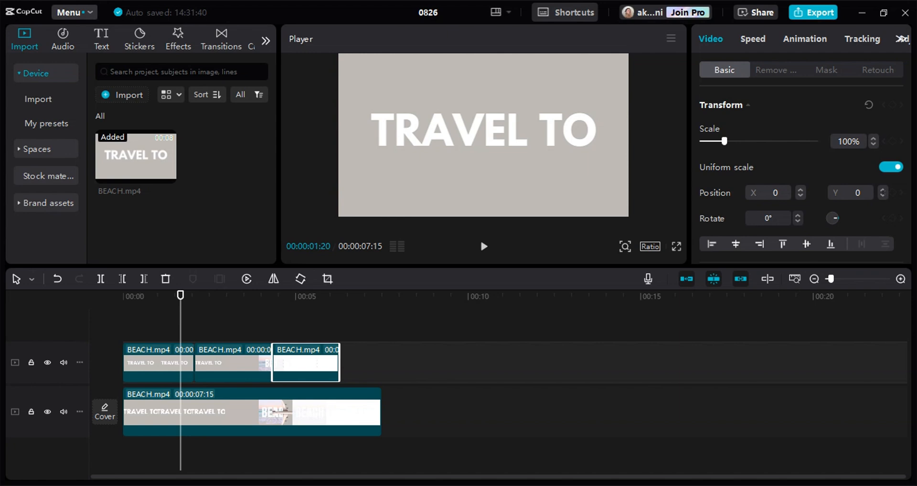
{"action": "left_click", "coordinate": [101, 279]}
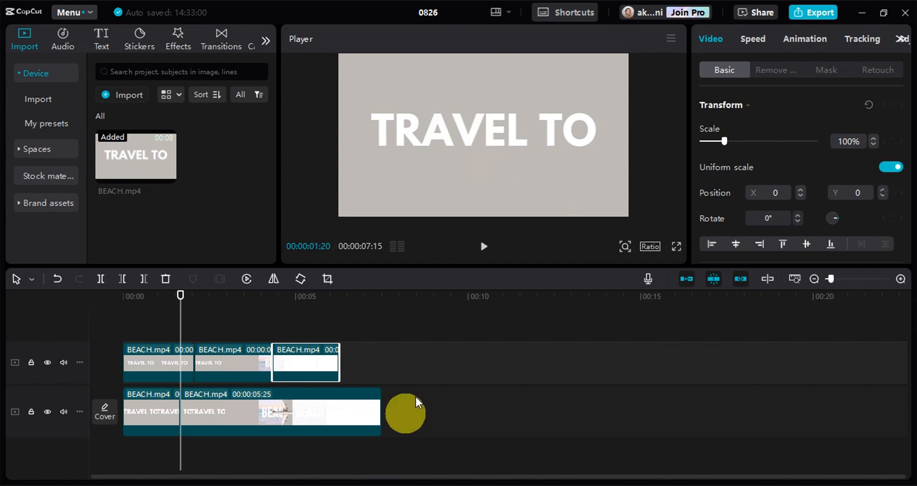
Zoom the timeline in and back out around the playhead at 00:00:01:20.
{"action": "scroll", "coordinate": [428, 380], "scroll_direction": "up", "scroll_amount": 1}
{"action": "scroll", "coordinate": [425, 385], "scroll_direction": "up", "scroll_amount": 3}
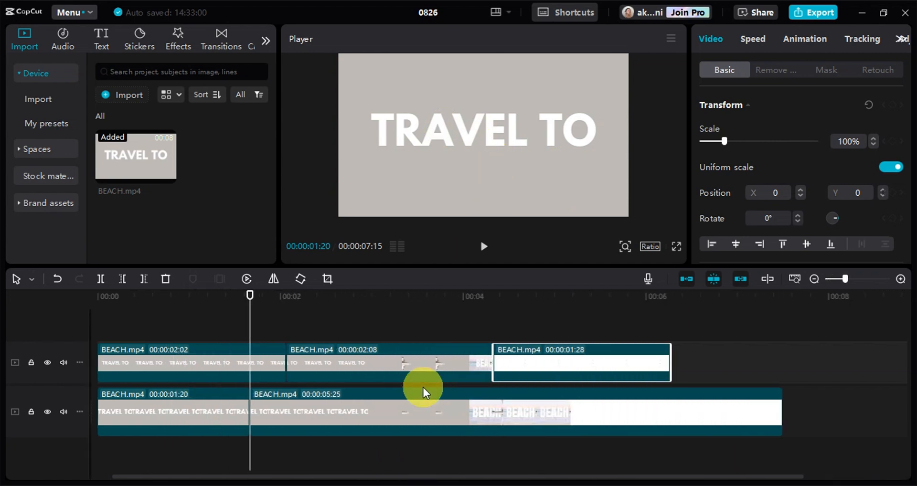
{"action": "scroll", "coordinate": [424, 388], "scroll_direction": "up", "scroll_amount": 3}
{"action": "scroll", "coordinate": [423, 387], "scroll_direction": "down", "scroll_amount": 5}
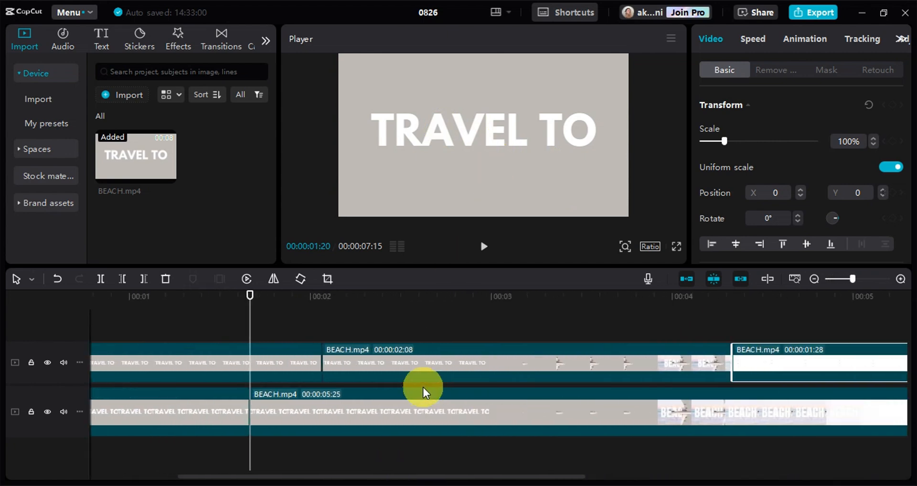
{"action": "scroll", "coordinate": [424, 388], "scroll_direction": "down", "scroll_amount": 5}
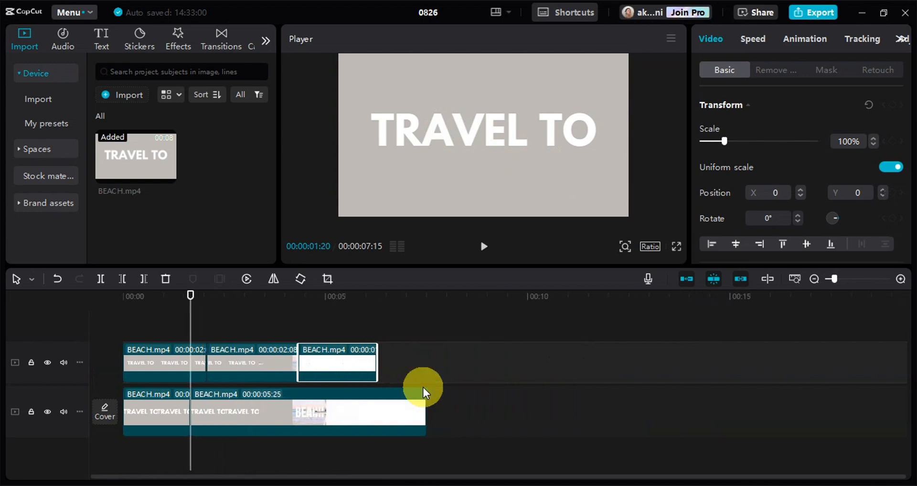
Position the playhead at 00:00:00:27, zoom the timeline in, and reposition the playhead at 00:00:01:19.
{"action": "left_click", "coordinate": [147, 308]}
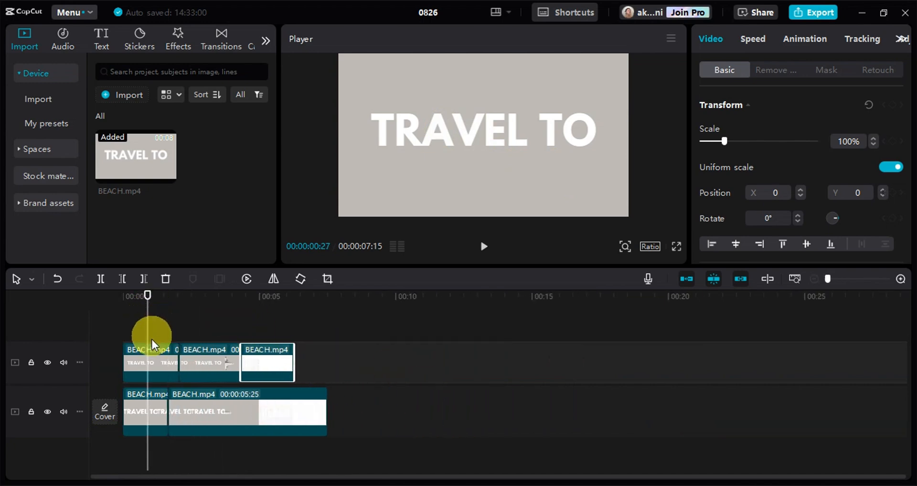
{"action": "scroll", "coordinate": [198, 413], "scroll_direction": "up", "scroll_amount": 5}
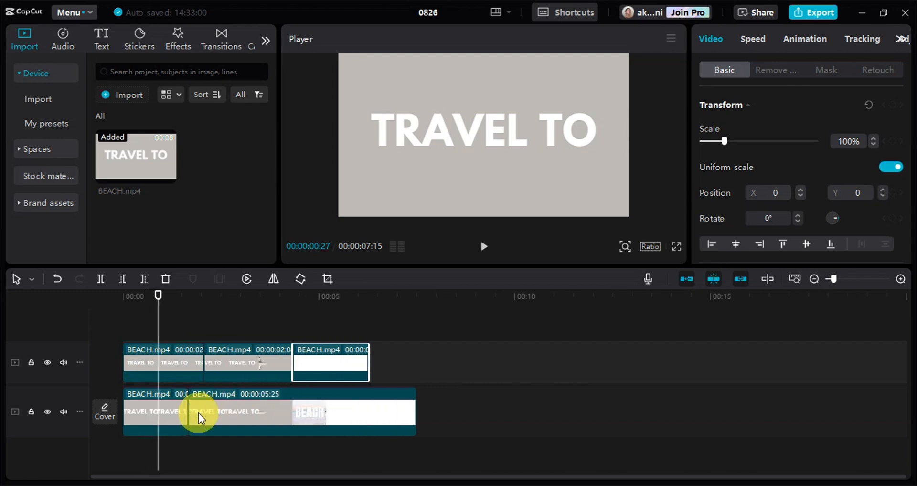
{"action": "scroll", "coordinate": [202, 416], "scroll_direction": "up", "scroll_amount": 4}
{"action": "left_click_drag", "start_coordinate": [193, 310], "coordinate": [317, 375]}
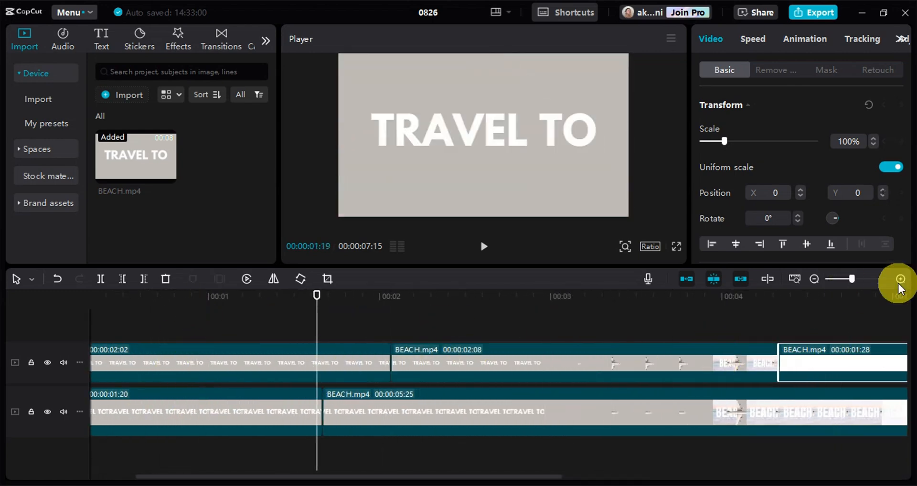
Zoom the timeline out to see all clips, and vary the zoom in and out around 00:00:01:19.
{"action": "left_click_drag", "start_coordinate": [854, 279], "coordinate": [840, 281]}
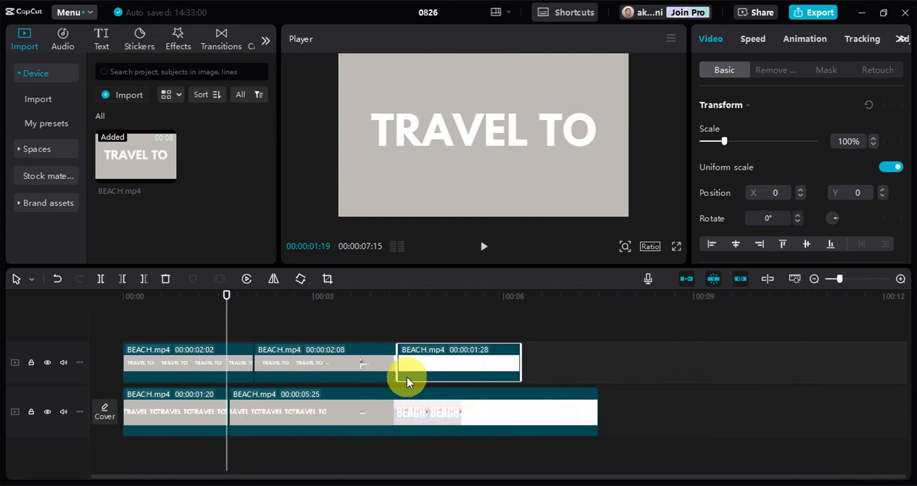
{"action": "scroll", "coordinate": [247, 343], "scroll_direction": "up", "scroll_amount": 2}
{"action": "scroll", "coordinate": [257, 352], "scroll_direction": "down", "scroll_amount": 3}
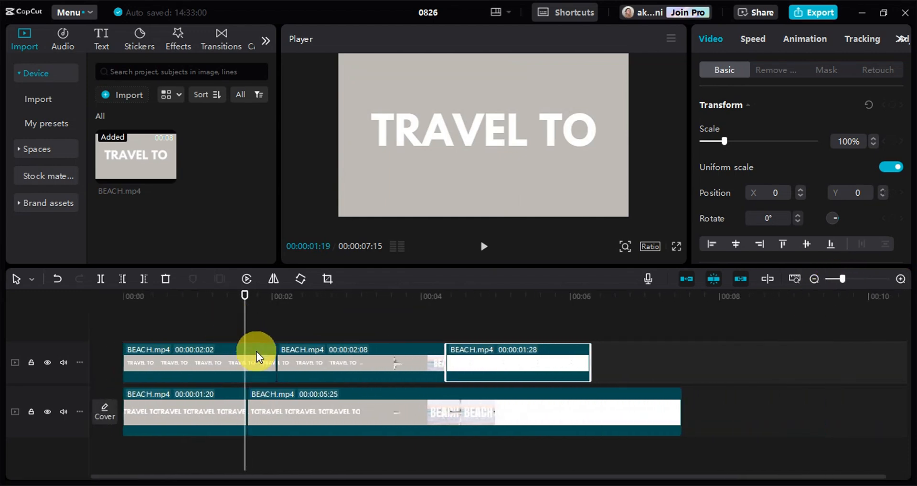
{"action": "scroll", "coordinate": [242, 380], "scroll_direction": "up", "scroll_amount": 2}
{"action": "scroll", "coordinate": [243, 379], "scroll_direction": "down", "scroll_amount": 4}
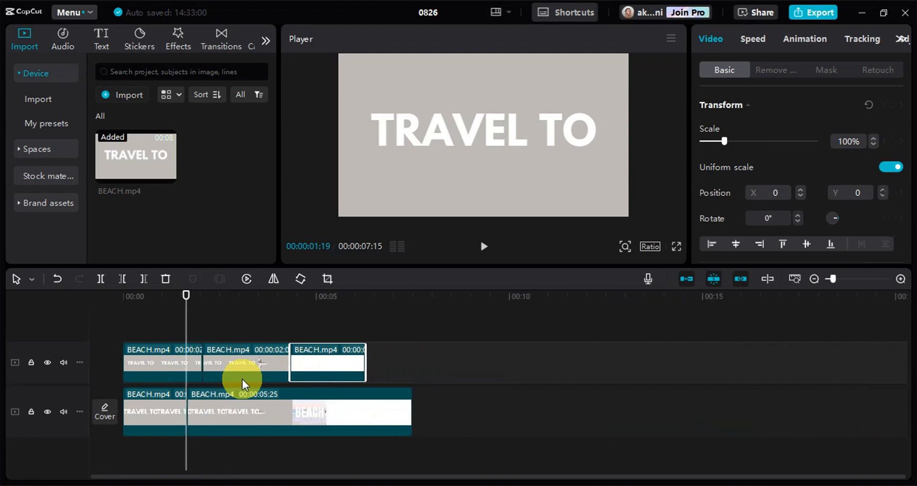
{"action": "scroll", "coordinate": [243, 379], "scroll_direction": "up", "scroll_amount": 3}
{"action": "scroll", "coordinate": [242, 379], "scroll_direction": "up", "scroll_amount": 1}
{"action": "scroll", "coordinate": [243, 380], "scroll_direction": "down", "scroll_amount": 4}
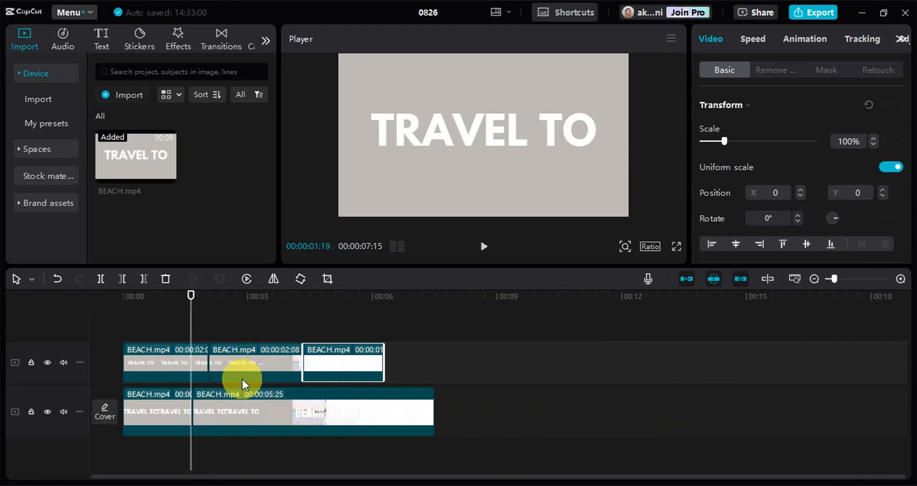
Move the playhead to 00:00:02:21 and zoom the timeline in around it.
{"action": "left_click", "coordinate": [206, 299]}
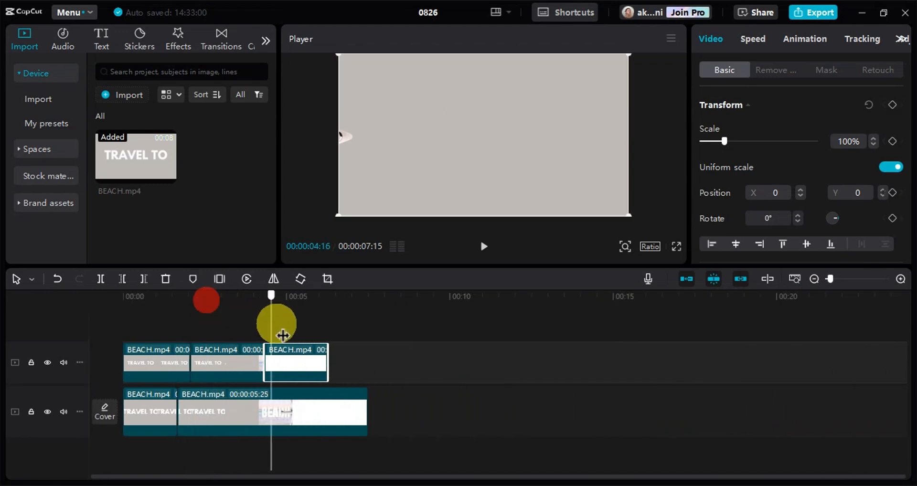
{"action": "left_click_drag", "start_coordinate": [262, 351], "coordinate": [211, 372]}
{"action": "scroll", "coordinate": [237, 404], "scroll_direction": "up", "scroll_amount": 3}
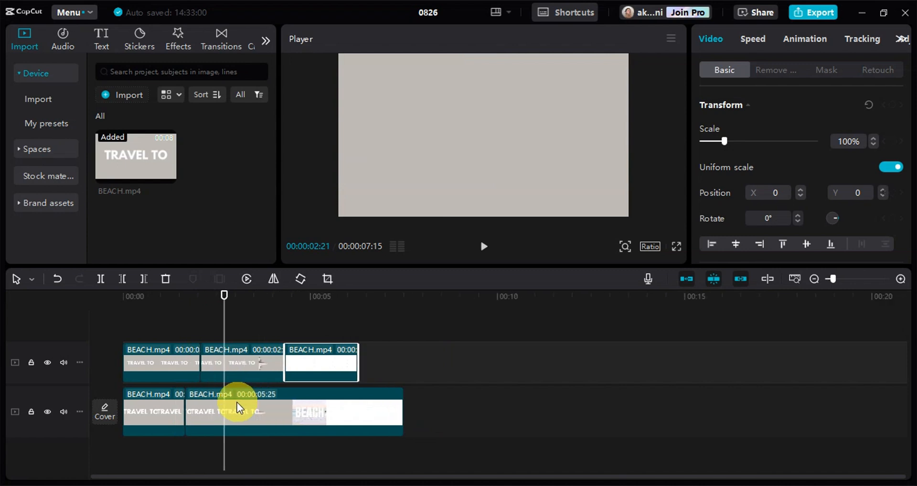
{"action": "scroll", "coordinate": [234, 404], "scroll_direction": "up", "scroll_amount": 4}
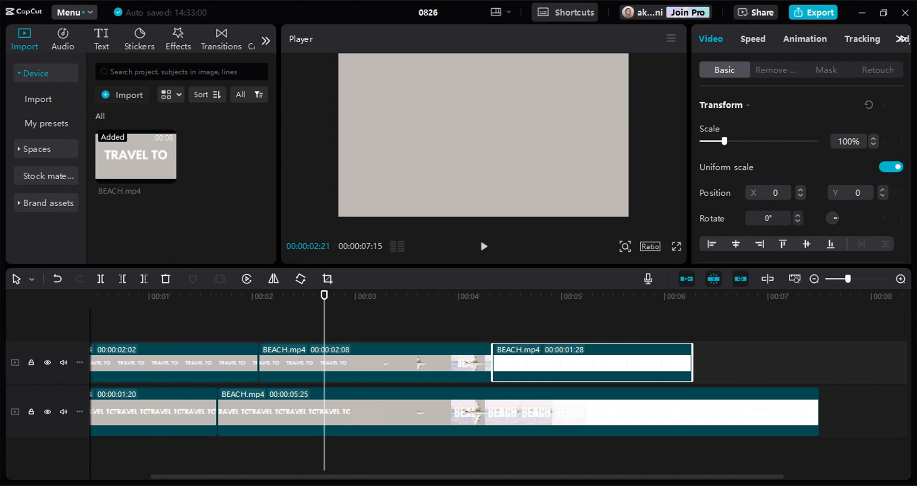
Move the first upper-track BEACH.mp4 piece, 00:00:02:02 long, straight up onto a new track above the others.
{"action": "left_click", "coordinate": [244, 306]}
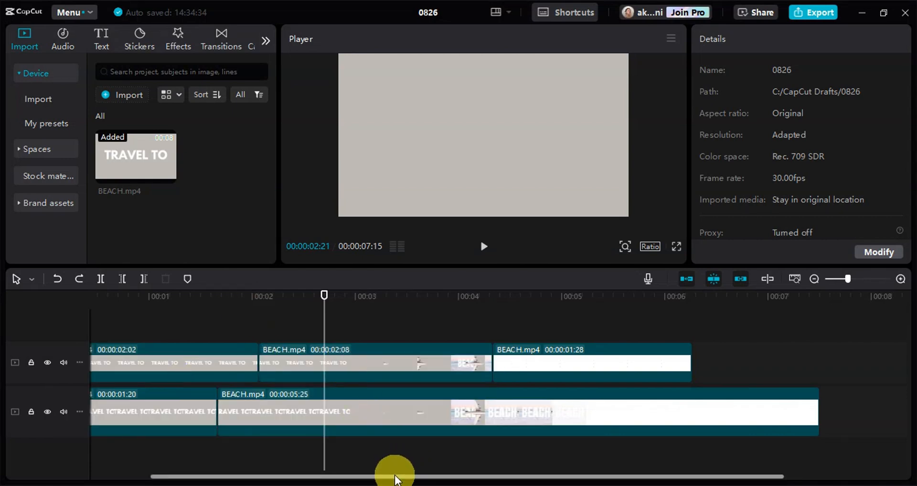
{"action": "left_click_drag", "start_coordinate": [396, 478], "coordinate": [191, 476]}
{"action": "left_click", "coordinate": [226, 363]}
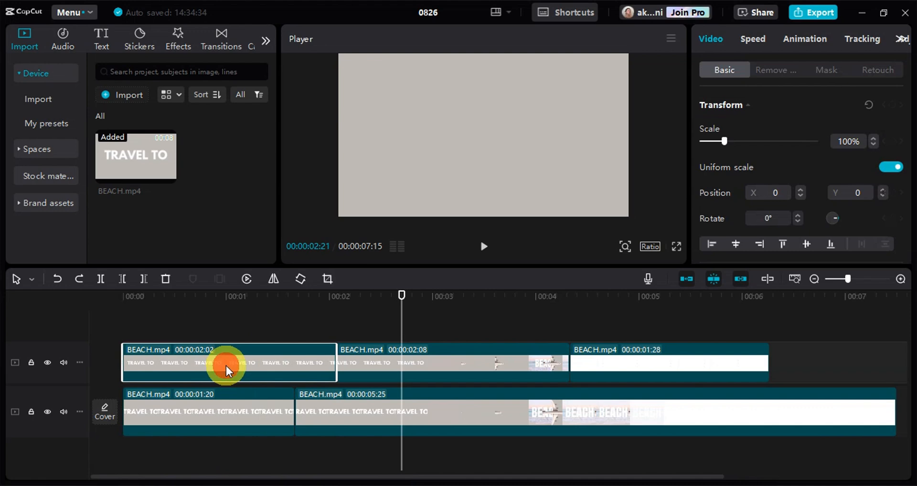
{"action": "left_click_drag", "start_coordinate": [226, 367], "coordinate": [225, 324]}
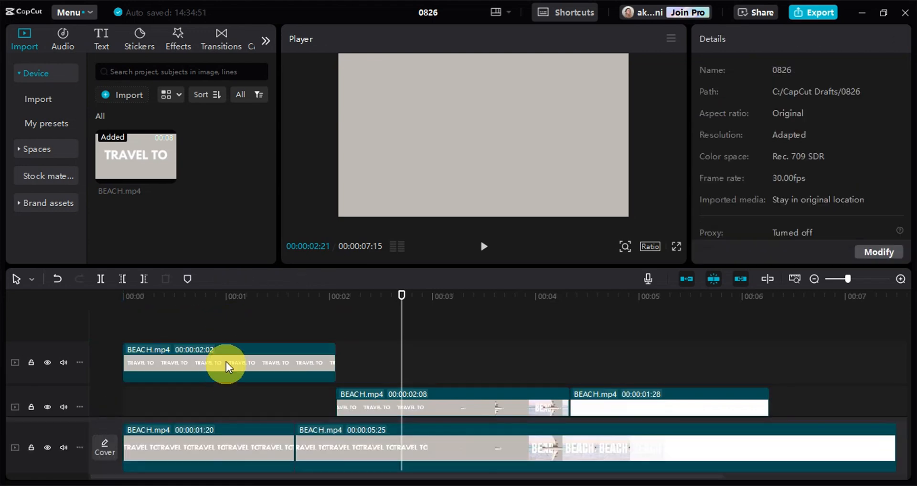
Undo the last clip move, and duplicate the first upper-track BEACH.mp4 piece straight up onto a new track above.
{"action": "scroll", "coordinate": [226, 362], "scroll_direction": "down", "scroll_amount": 1}
{"action": "key", "text": "ctrl+z"}
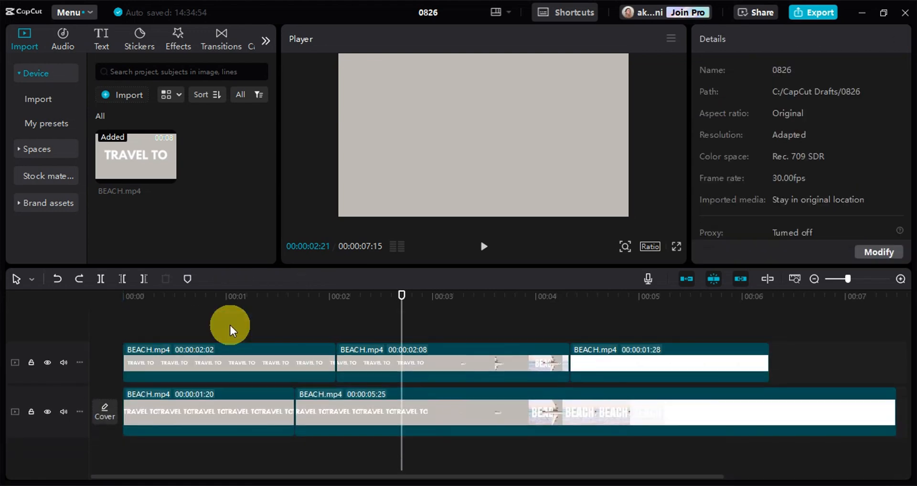
{"action": "left_click_drag", "start_coordinate": [229, 368], "coordinate": [254, 333]}
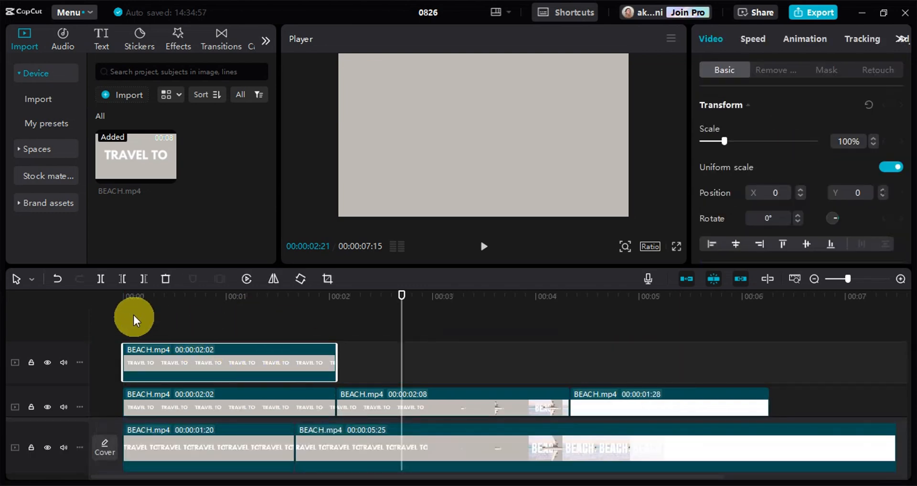
Set the playhead to 00:00:00:22 and duplicate the new top-track BEACH.mp4 piece directly after itself on the same track.
{"action": "left_click_drag", "start_coordinate": [134, 319], "coordinate": [203, 328]}
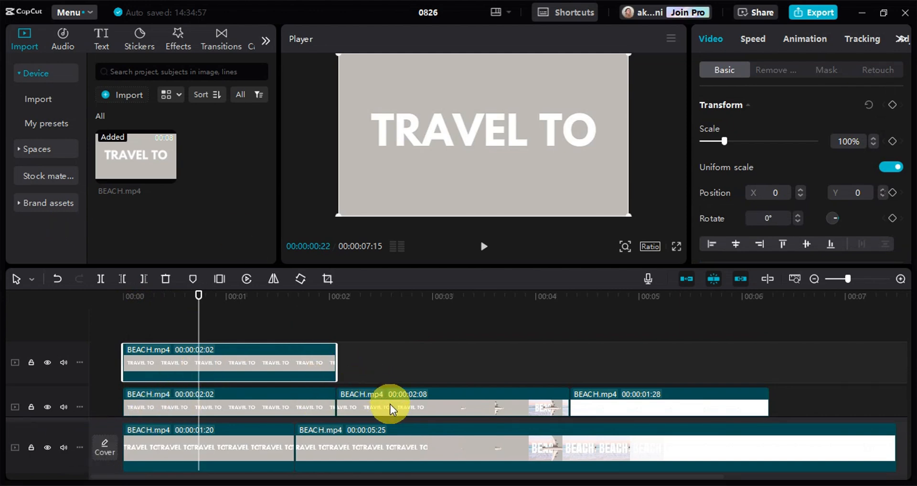
{"action": "left_click_drag", "start_coordinate": [286, 365], "coordinate": [493, 364]}
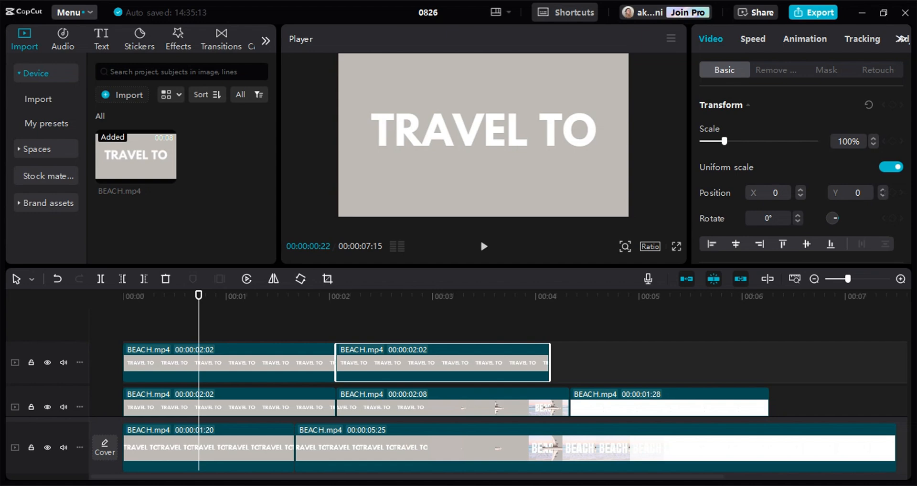
Vary the timeline zoom around the playhead, scroll the tracks vertically, and zoom back out until all clips fit.
{"action": "scroll", "coordinate": [333, 411], "scroll_direction": "up", "scroll_amount": 2}
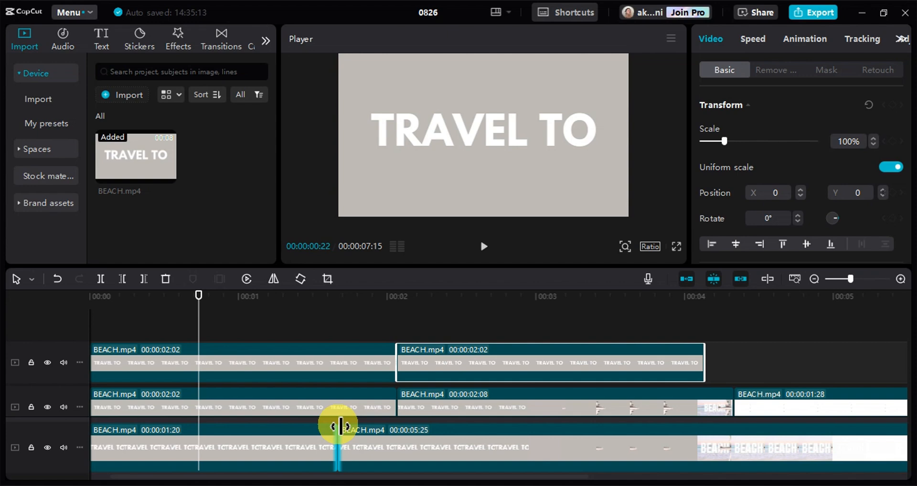
{"action": "scroll", "coordinate": [341, 426], "scroll_direction": "down", "scroll_amount": 2}
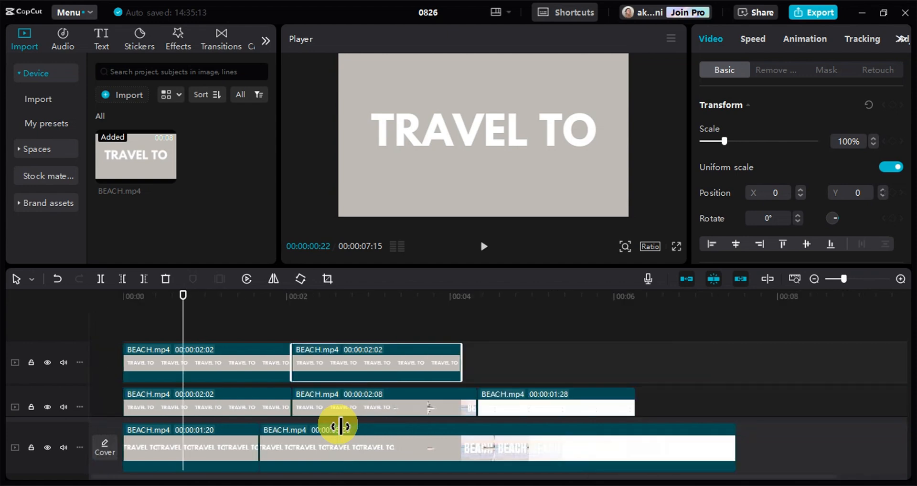
{"action": "scroll", "coordinate": [419, 340], "scroll_direction": "down", "scroll_amount": 2}
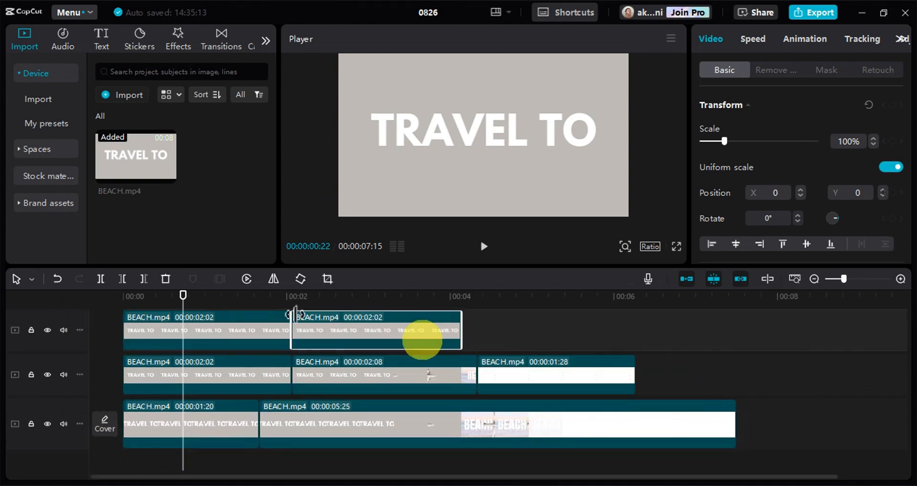
{"action": "scroll", "coordinate": [512, 423], "scroll_direction": "up", "scroll_amount": 5}
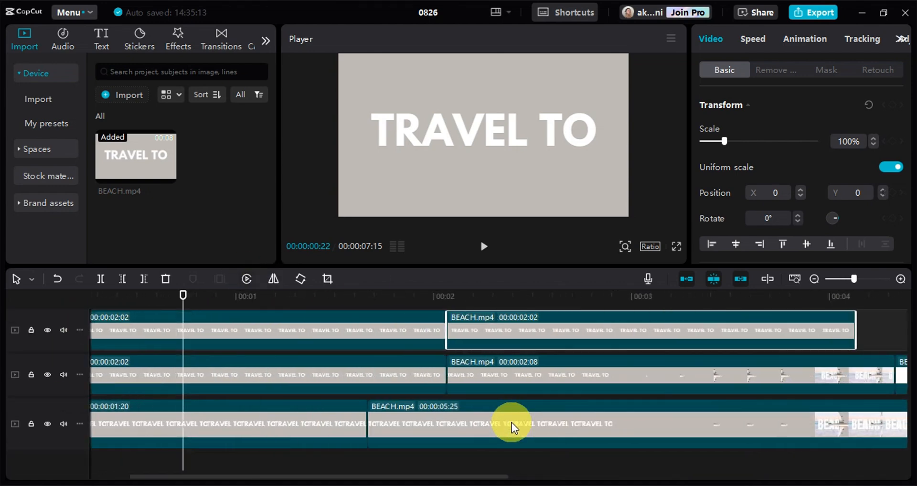
{"action": "scroll", "coordinate": [512, 423], "scroll_direction": "up", "scroll_amount": 2}
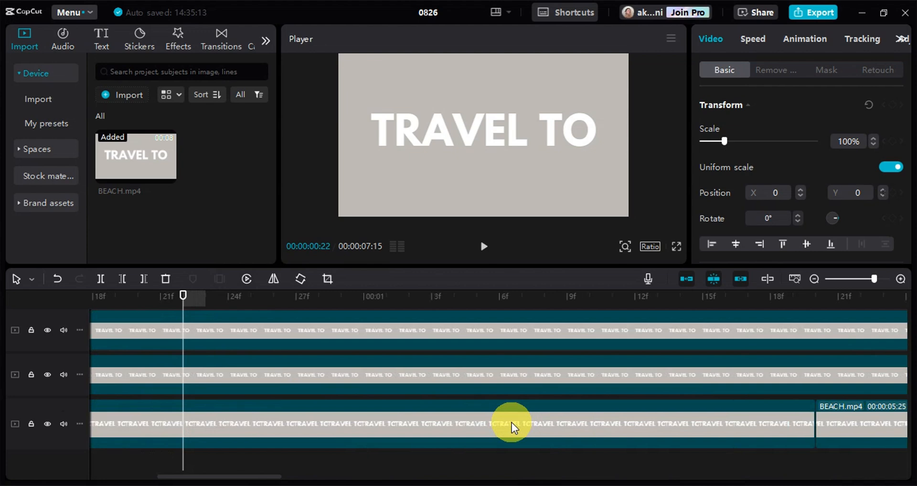
{"action": "scroll", "coordinate": [512, 423], "scroll_direction": "down", "scroll_amount": 8}
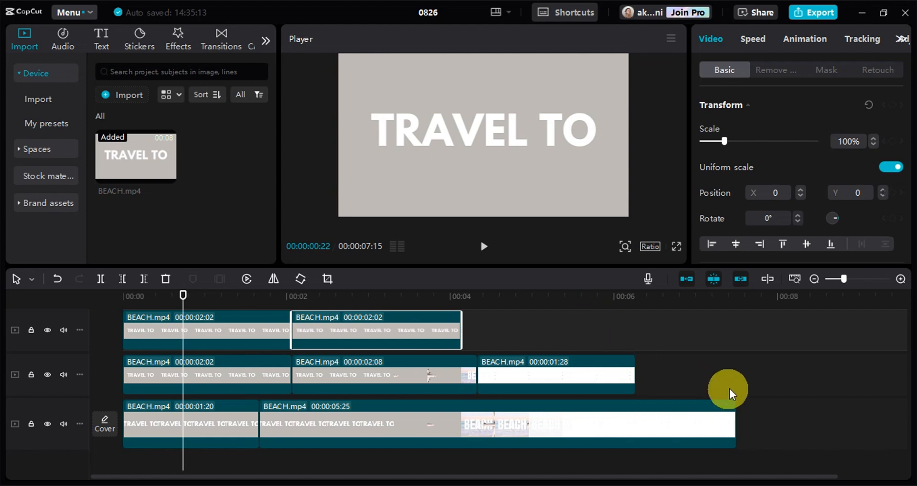
Review the keyboard shortcut categories Player, Basic, Other and Timeline, and the list of available shortcut presets.
{"action": "left_click", "coordinate": [557, 13]}
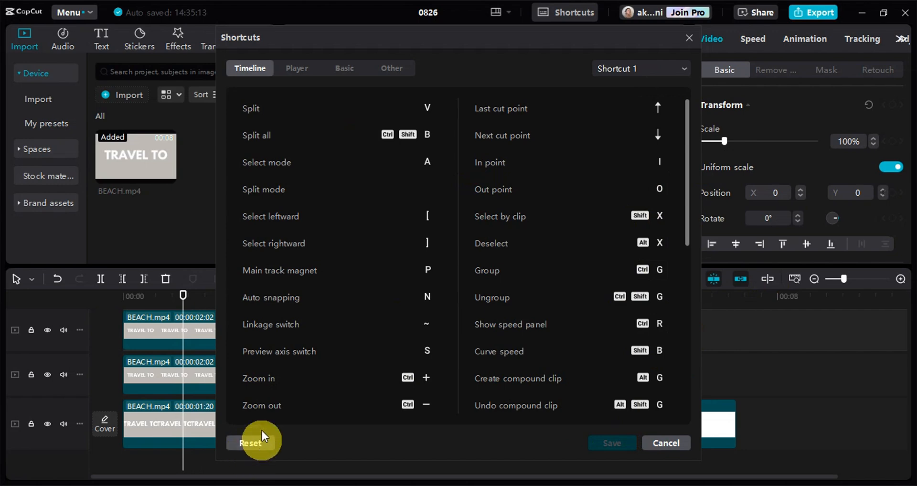
{"action": "left_click", "coordinate": [298, 67]}
{"action": "left_click", "coordinate": [346, 67]}
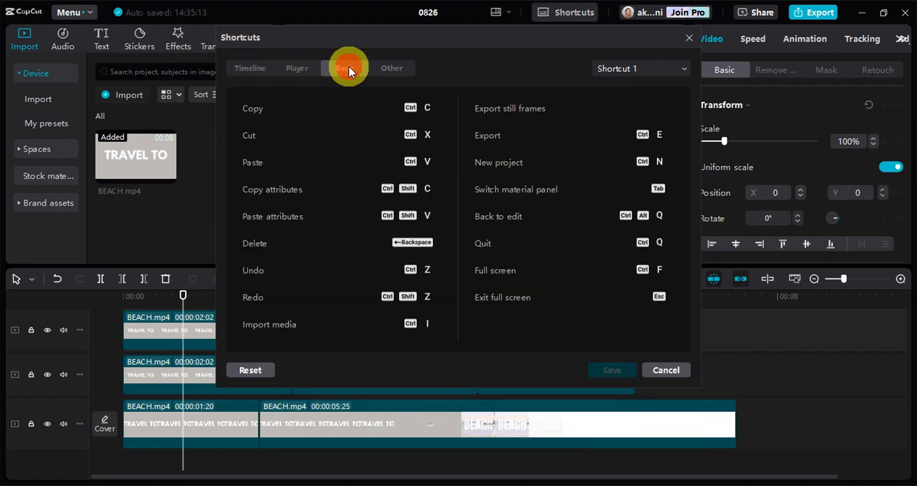
{"action": "left_click", "coordinate": [402, 72]}
{"action": "left_click", "coordinate": [638, 67]}
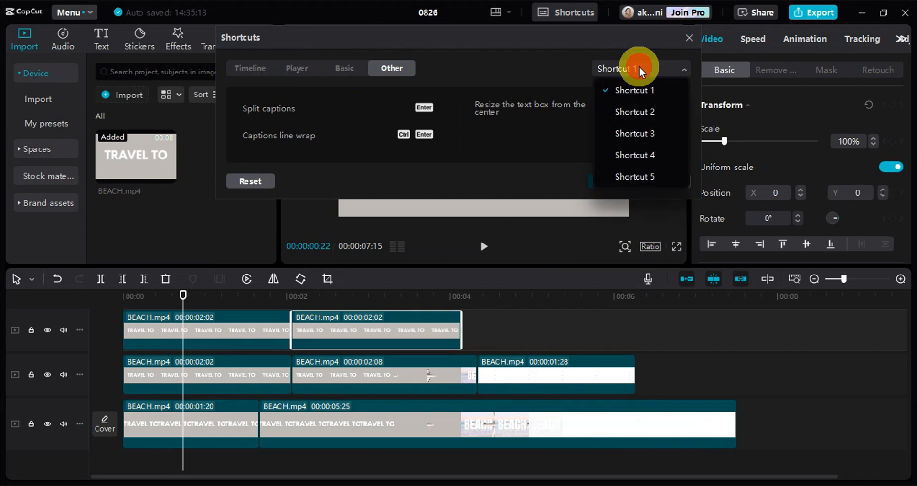
{"action": "left_click", "coordinate": [250, 67]}
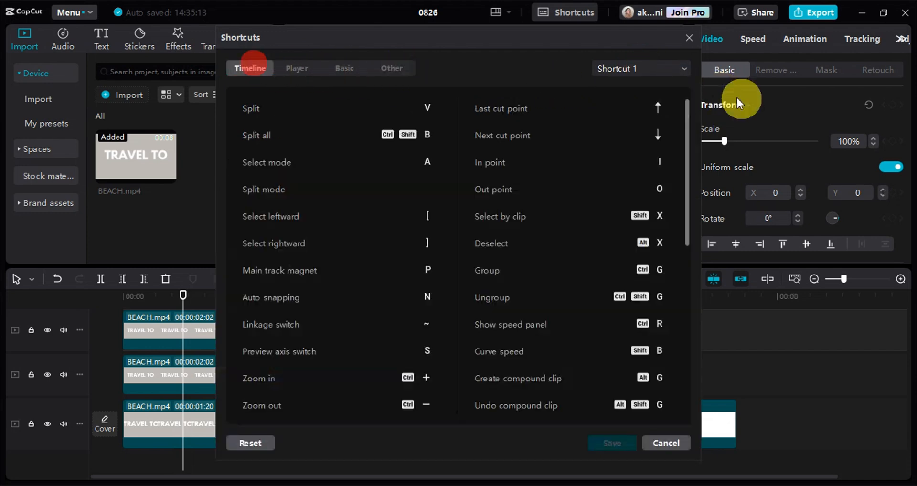
Preview the Shortcut 3 preset's timeline keys, switch back to Shortcut 1, and close the shortcut settings without saving.
{"action": "left_click", "coordinate": [631, 70]}
{"action": "left_click", "coordinate": [654, 132]}
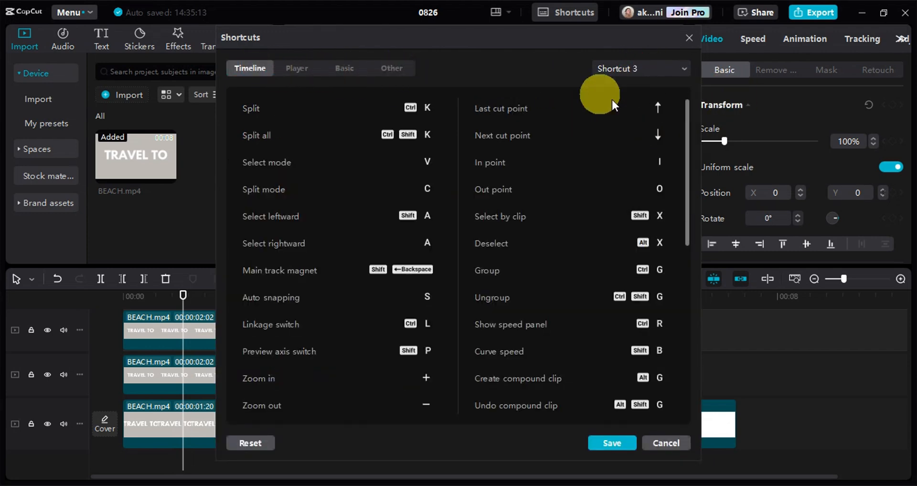
{"action": "left_click", "coordinate": [641, 67]}
{"action": "left_click", "coordinate": [639, 81]}
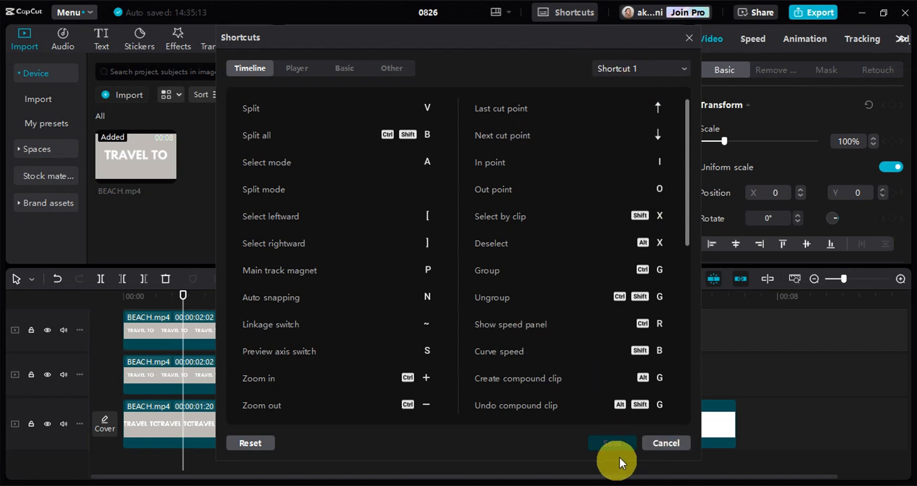
{"action": "left_click", "coordinate": [662, 445]}
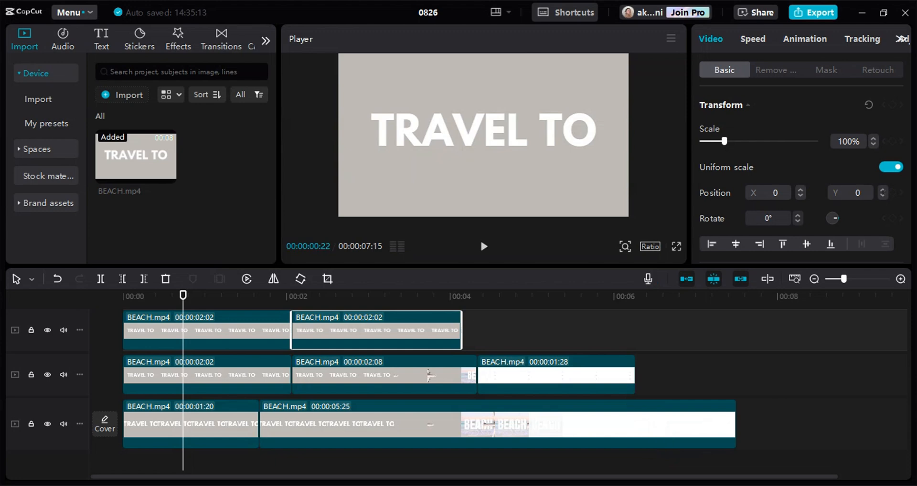